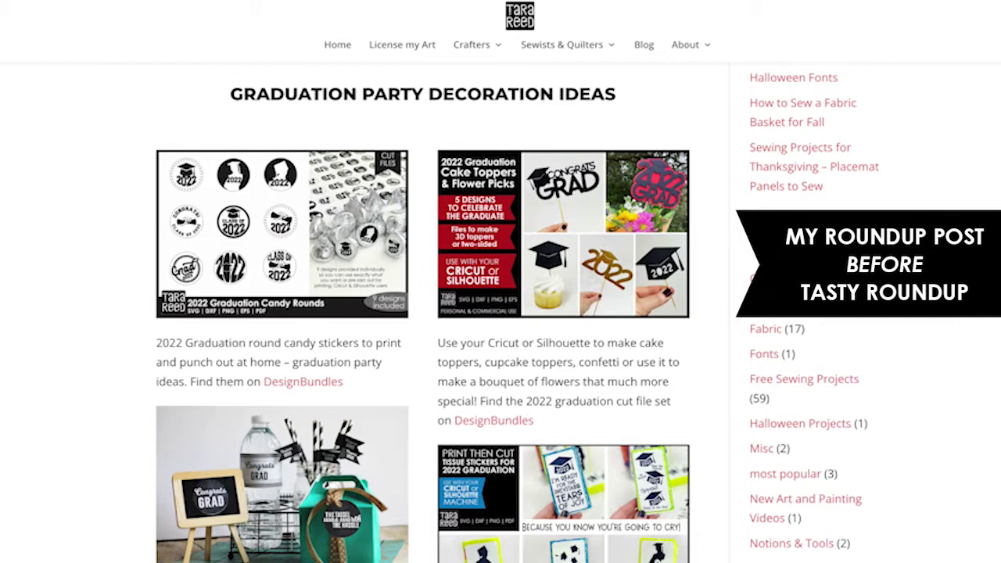
Look through the graduation party decoration roundup post and its two-column layout of images and descriptions
{"action": "mouse_move", "coordinate": [300, 266]}
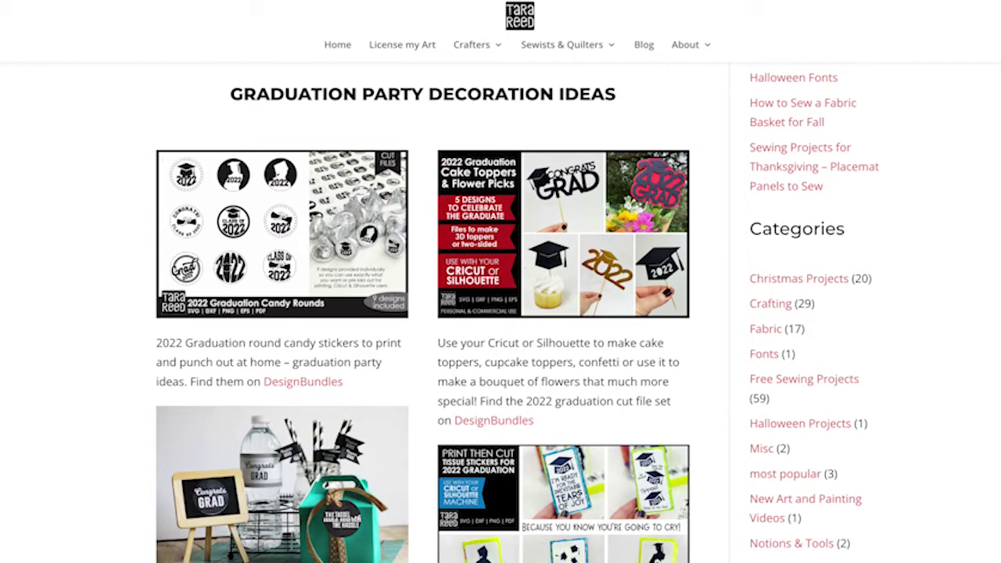
{"action": "scroll", "coordinate": [422, 313], "scroll_direction": "down", "scroll_amount": 10}
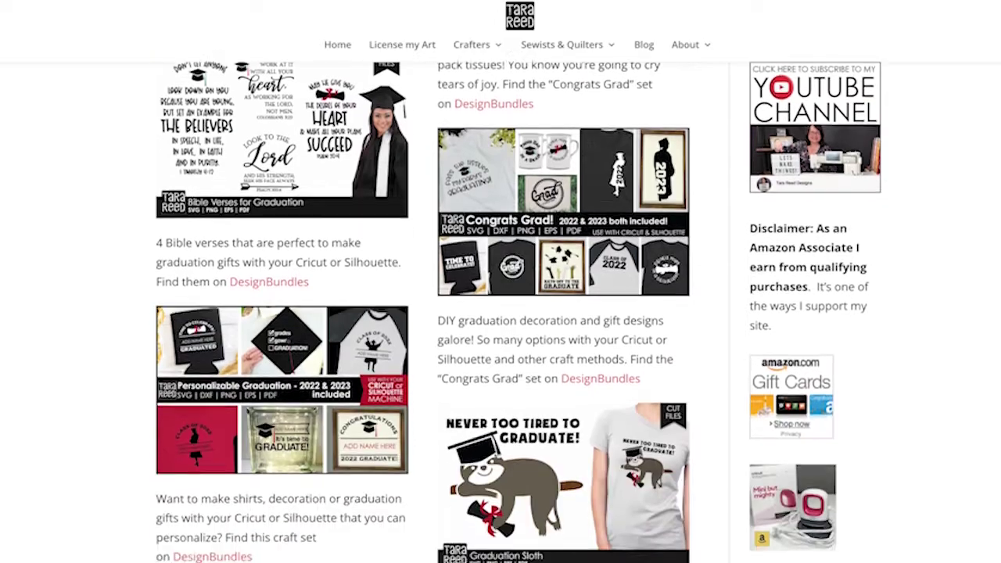
{"action": "scroll", "coordinate": [422, 313], "scroll_direction": "down", "scroll_amount": 12}
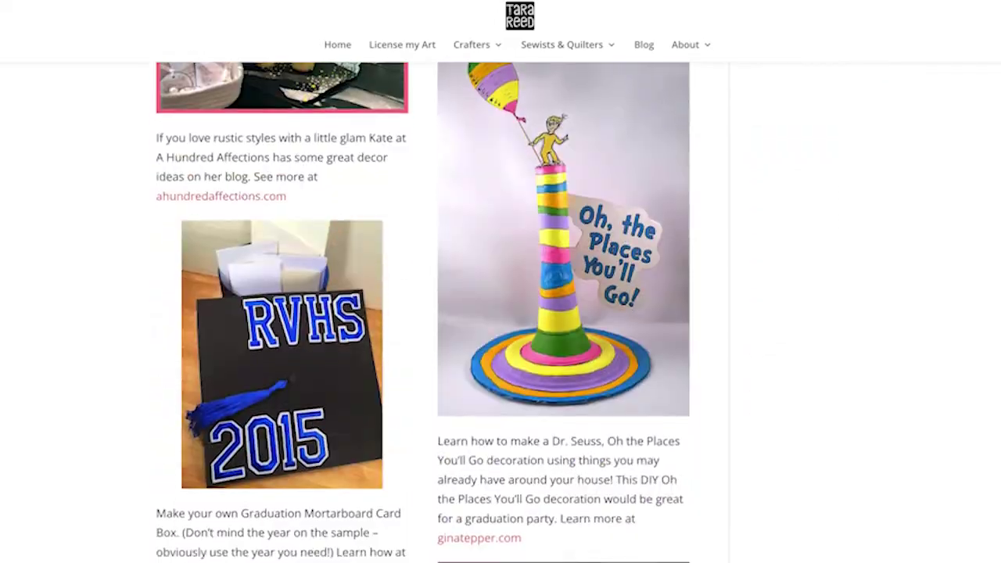
{"action": "scroll", "coordinate": [422, 312], "scroll_direction": "down", "scroll_amount": 12}
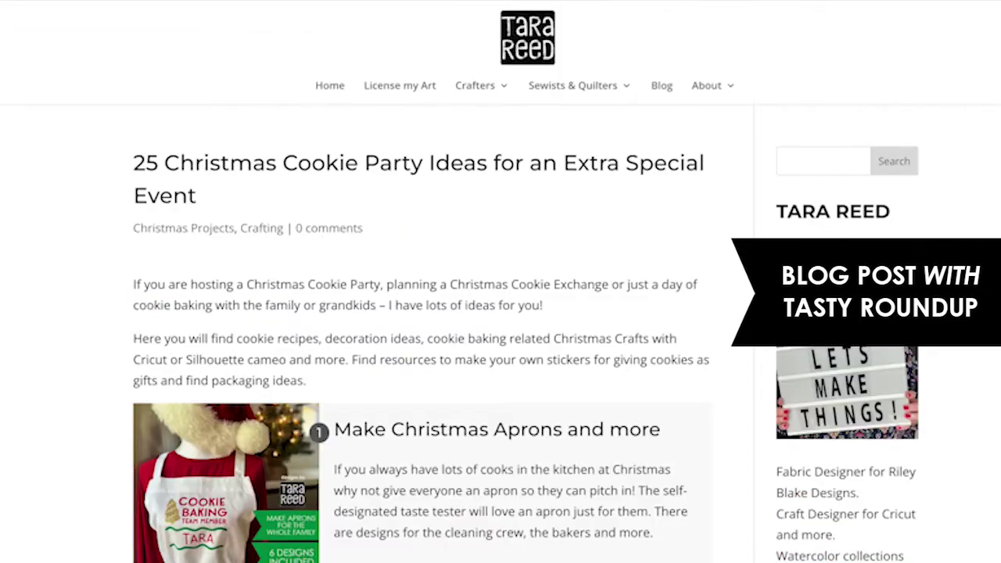
Examine the numbered Tasty Roundup entries in the "25 Christmas Cookie Party Ideas for an Extra Special Event" post
{"action": "scroll", "coordinate": [422, 312], "scroll_direction": "down", "scroll_amount": 5}
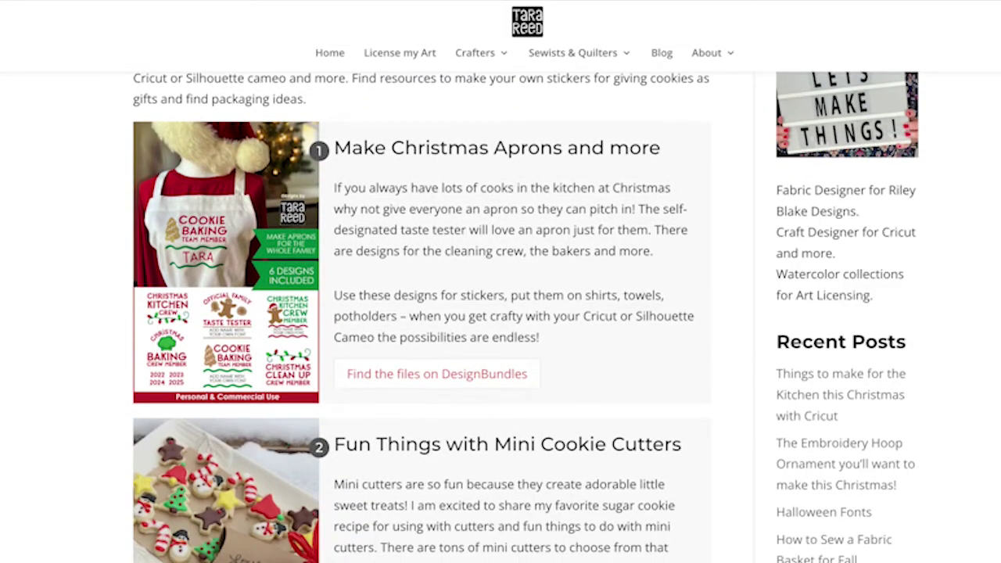
{"action": "scroll", "coordinate": [819, 211], "scroll_direction": "down", "scroll_amount": 4}
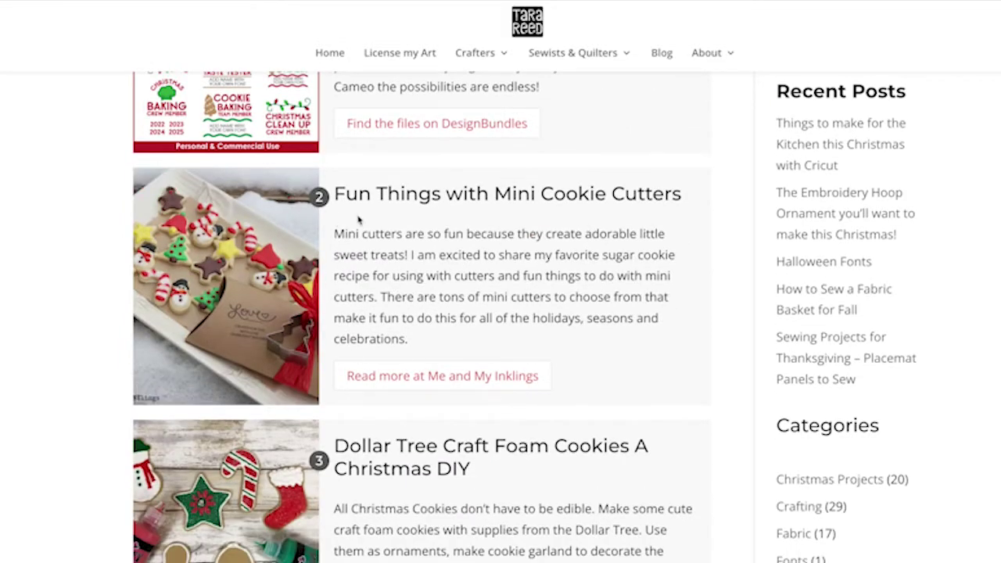
{"action": "scroll", "coordinate": [422, 312], "scroll_direction": "down", "scroll_amount": 20}
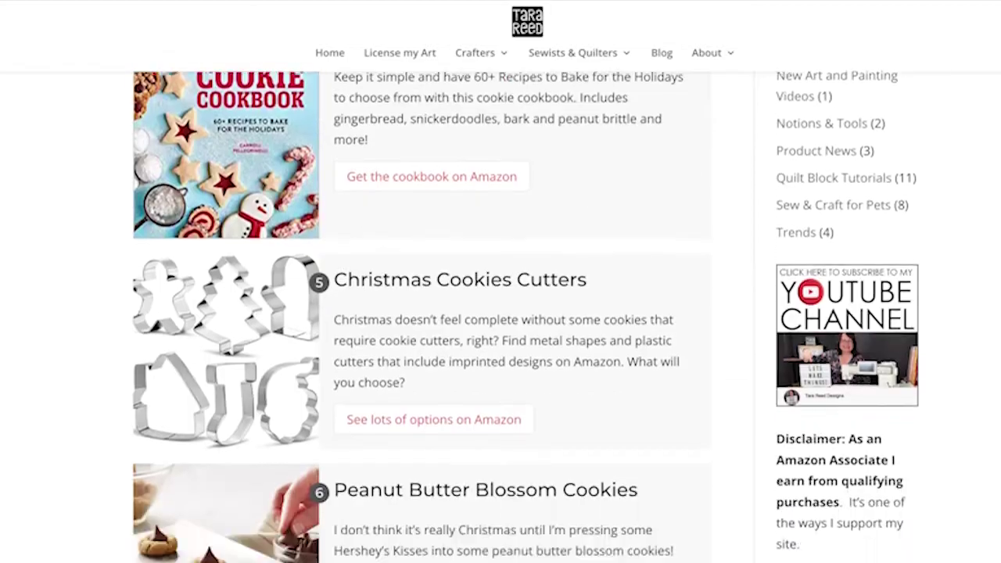
{"action": "scroll", "coordinate": [423, 312], "scroll_direction": "down", "scroll_amount": 10}
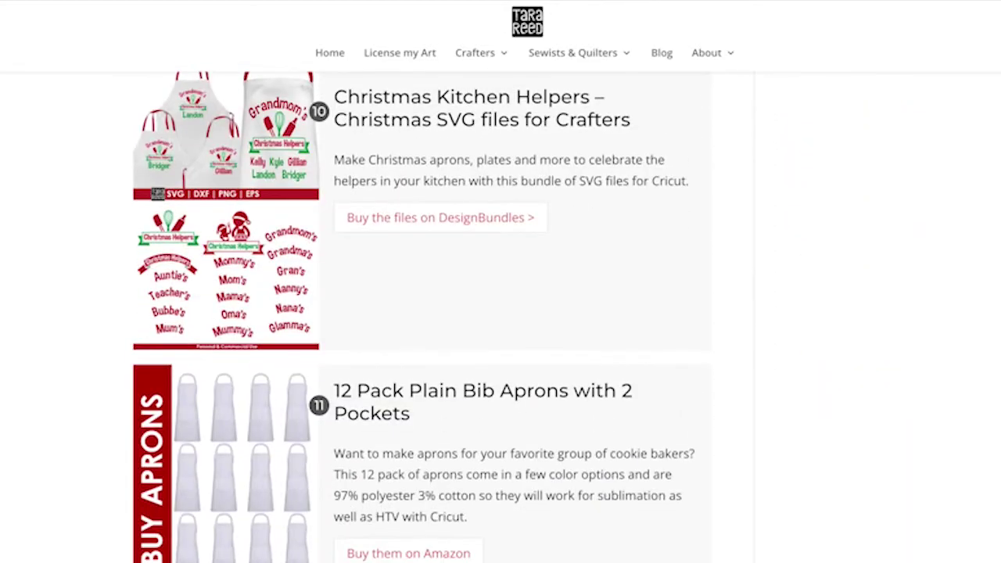
{"action": "scroll", "coordinate": [423, 313], "scroll_direction": "down", "scroll_amount": 14}
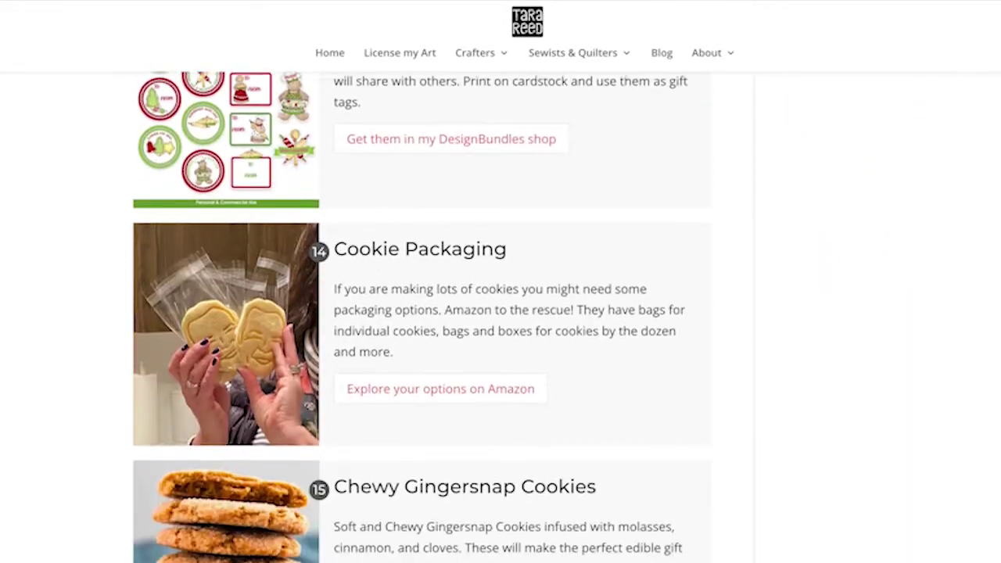
{"action": "scroll", "coordinate": [422, 313], "scroll_direction": "down", "scroll_amount": 10}
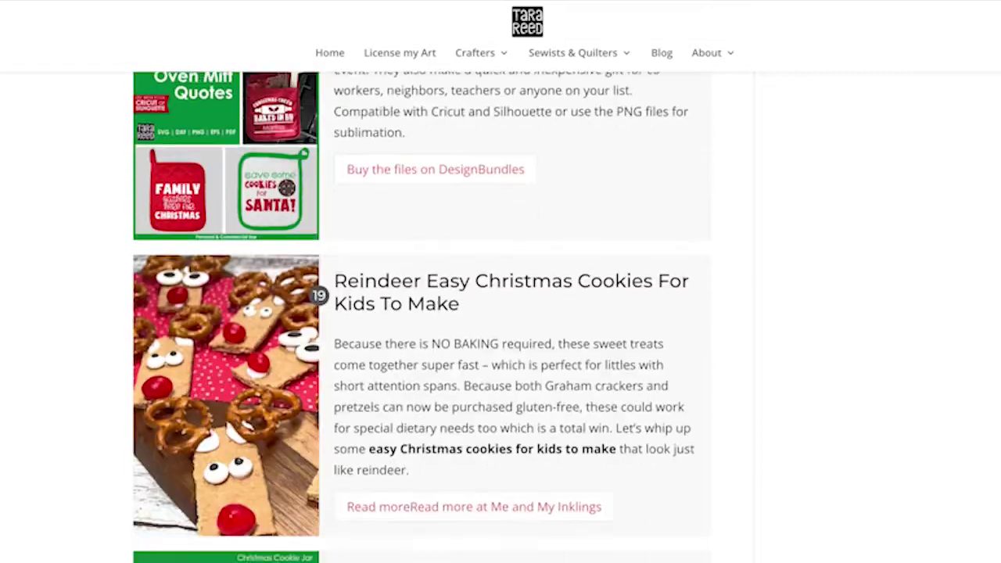
{"action": "scroll", "coordinate": [422, 312], "scroll_direction": "up", "scroll_amount": 20}
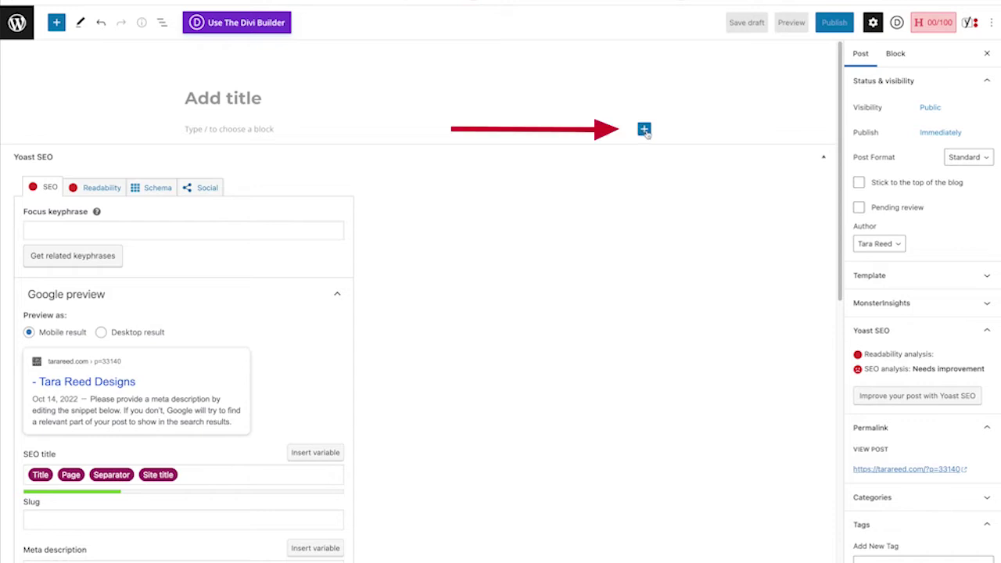
Insert a Tasty Roundup block, search for "dog" and add the post "How to Customize Dog Bandanas with Cricut or Silhouette"
{"action": "left_click", "coordinate": [644, 131]}
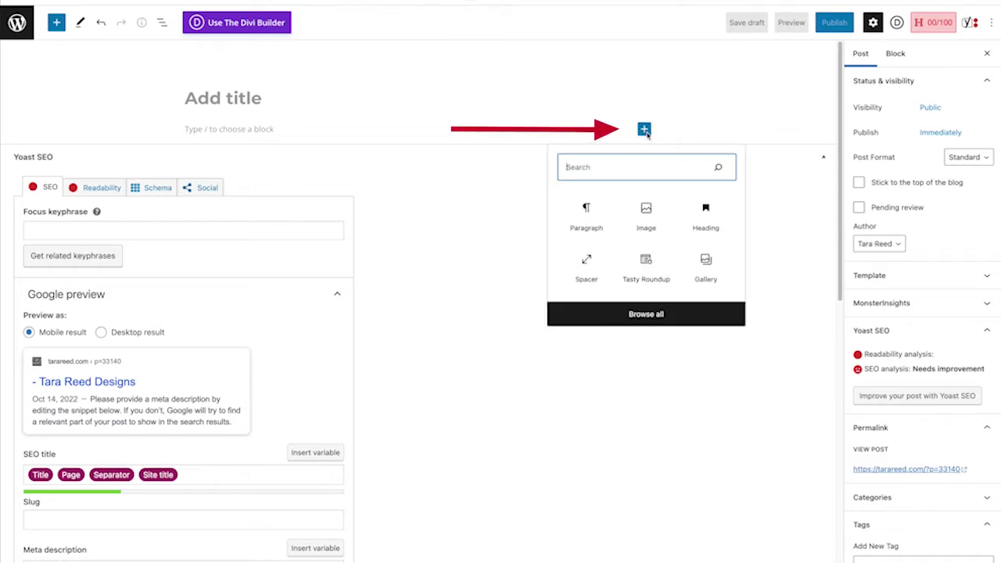
{"action": "left_click", "coordinate": [648, 283]}
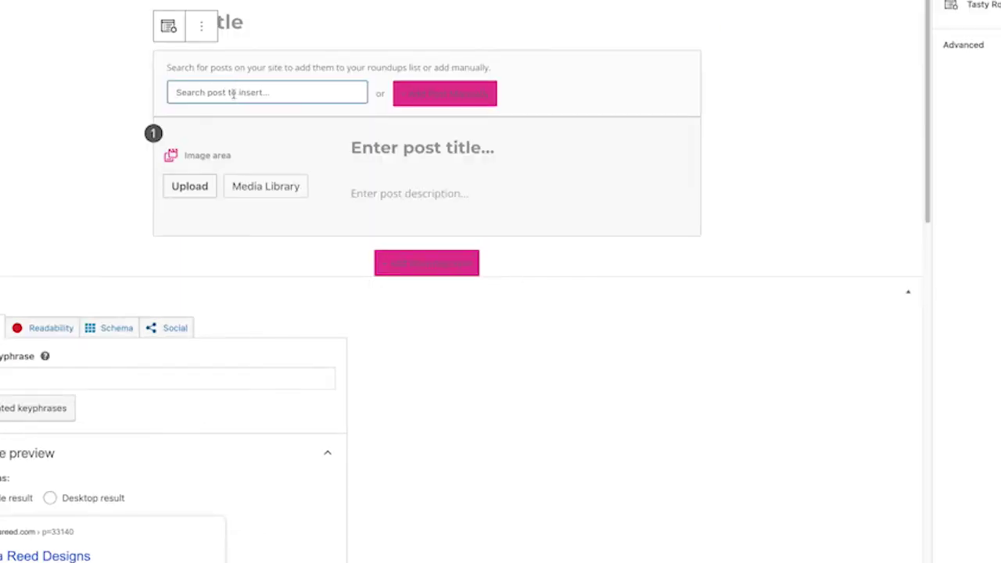
{"action": "type", "text": "dog"}
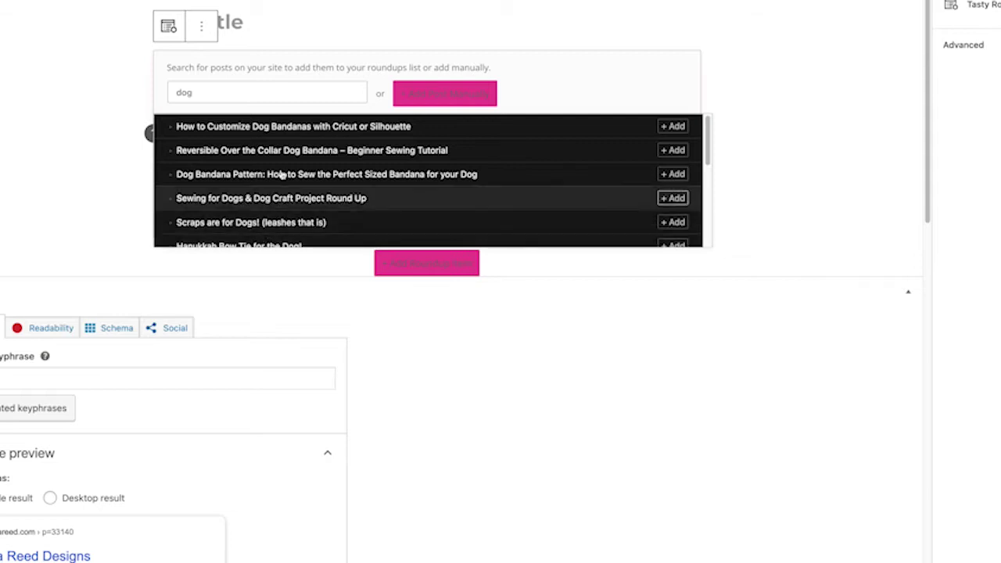
{"action": "left_click", "coordinate": [315, 129]}
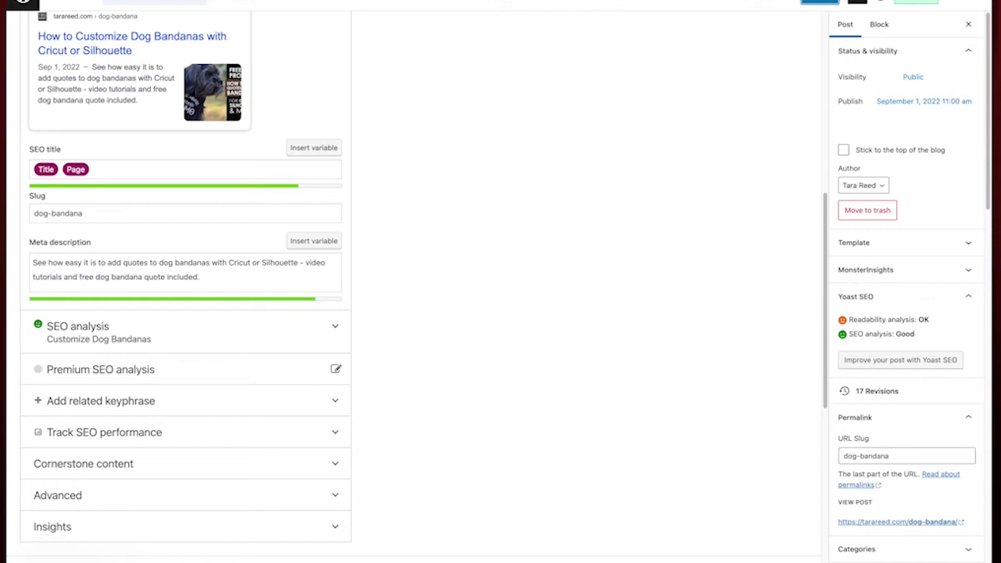
Examine the SEO meta description and the post settings of the original dog bandana post
{"action": "mouse_move", "coordinate": [824, 380]}
{"action": "left_mouse_down"}
{"action": "mouse_move", "coordinate": [818, 315]}
{"action": "mouse_move", "coordinate": [817, 383]}
{"action": "left_mouse_up"}
{"action": "left_click_drag", "start_coordinate": [982, 198], "coordinate": [920, 513]}
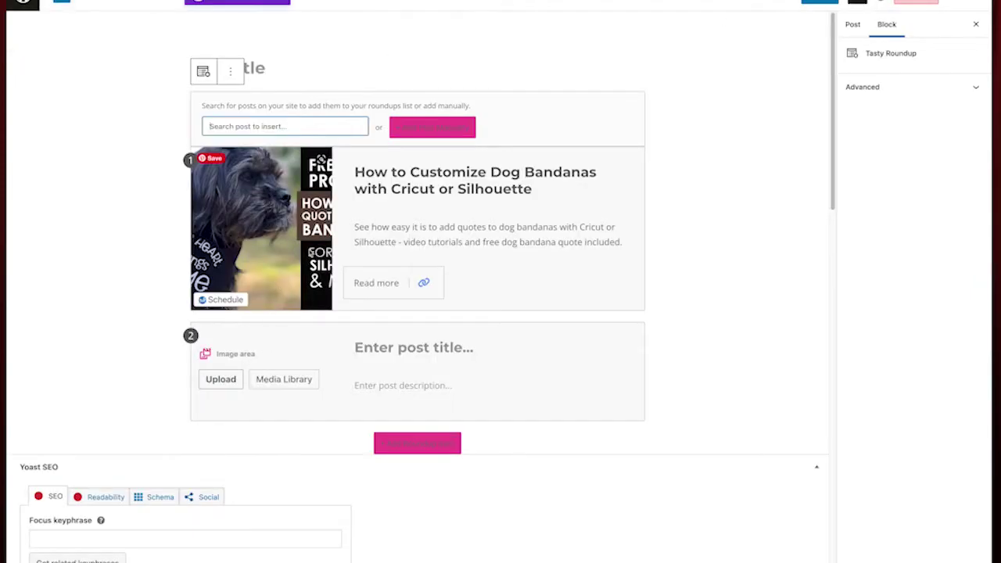
Try the centre and right image layouts on the dog bandana roundup item, and restore the left image layout
{"action": "left_click", "coordinate": [501, 269]}
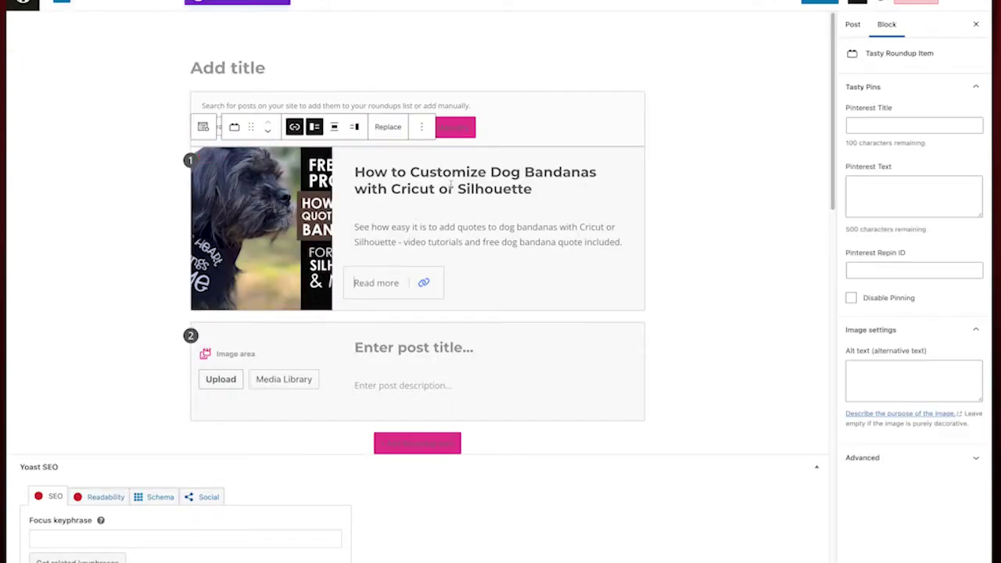
{"action": "left_click", "coordinate": [336, 127]}
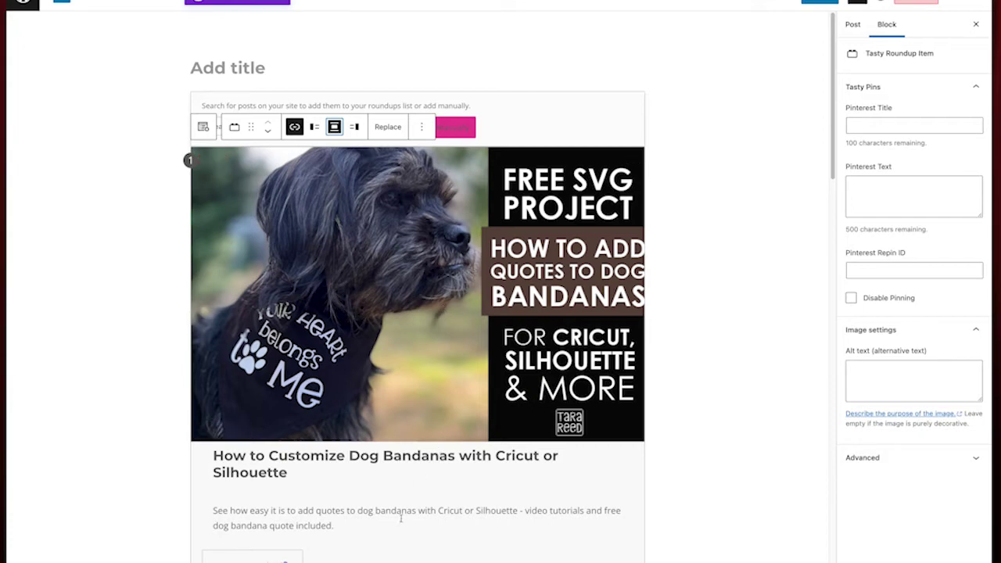
{"action": "left_click", "coordinate": [315, 127]}
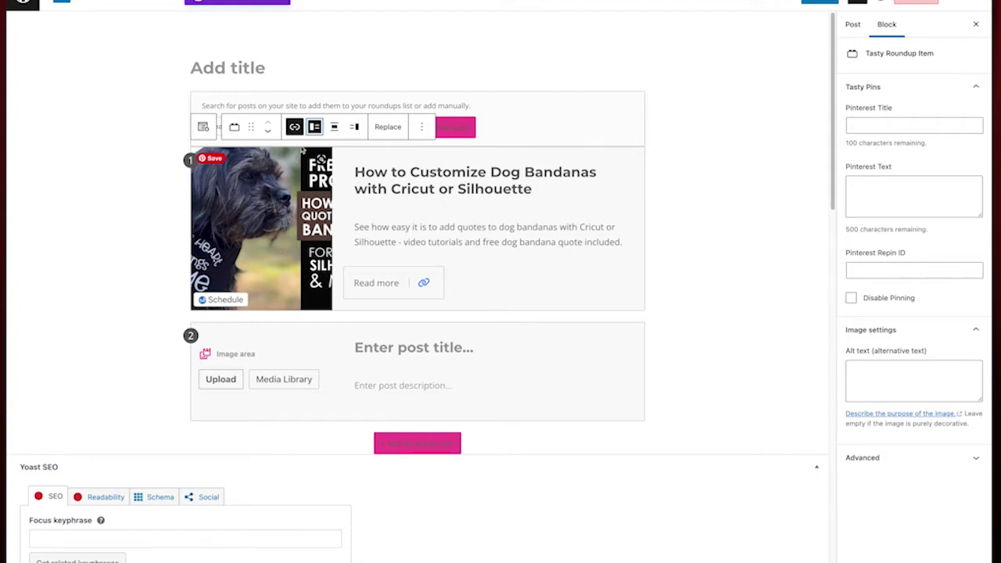
{"action": "left_click", "coordinate": [354, 128]}
{"action": "left_click", "coordinate": [316, 127]}
Replace the dog bandana item's image with dog-bandana-post-Pinterest-3.jpg from the media library
{"action": "left_click", "coordinate": [280, 222]}
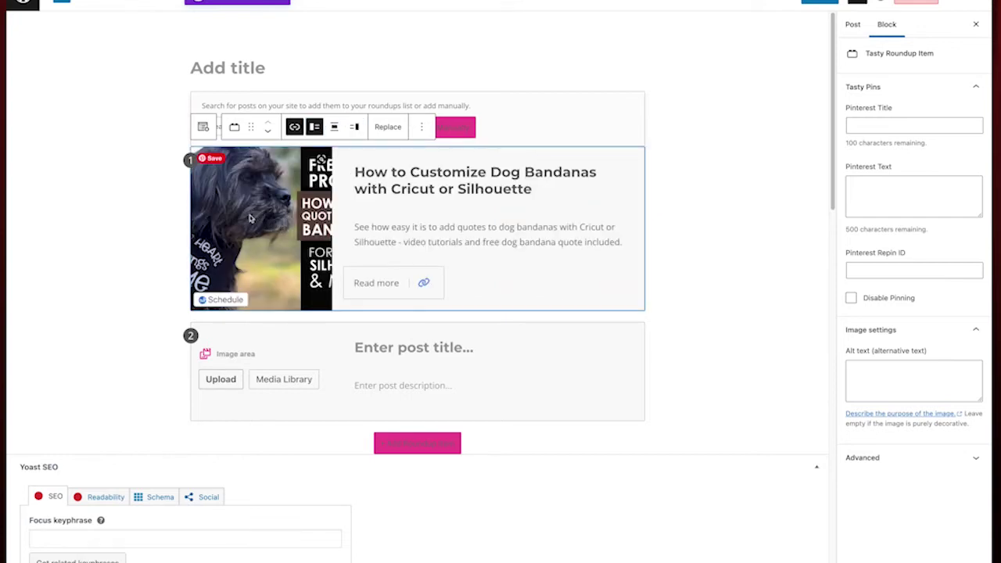
{"action": "left_click", "coordinate": [391, 128]}
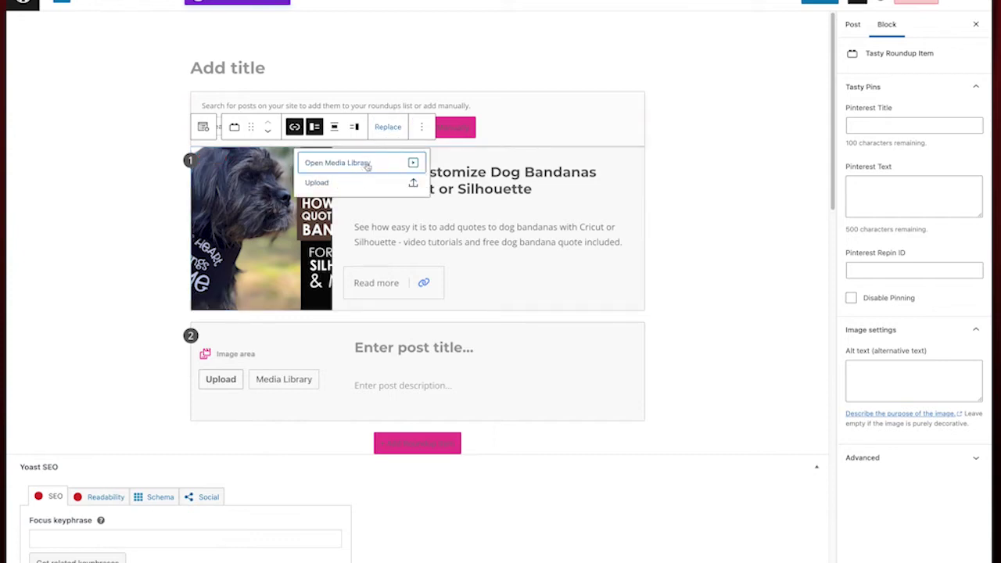
{"action": "left_click", "coordinate": [359, 163]}
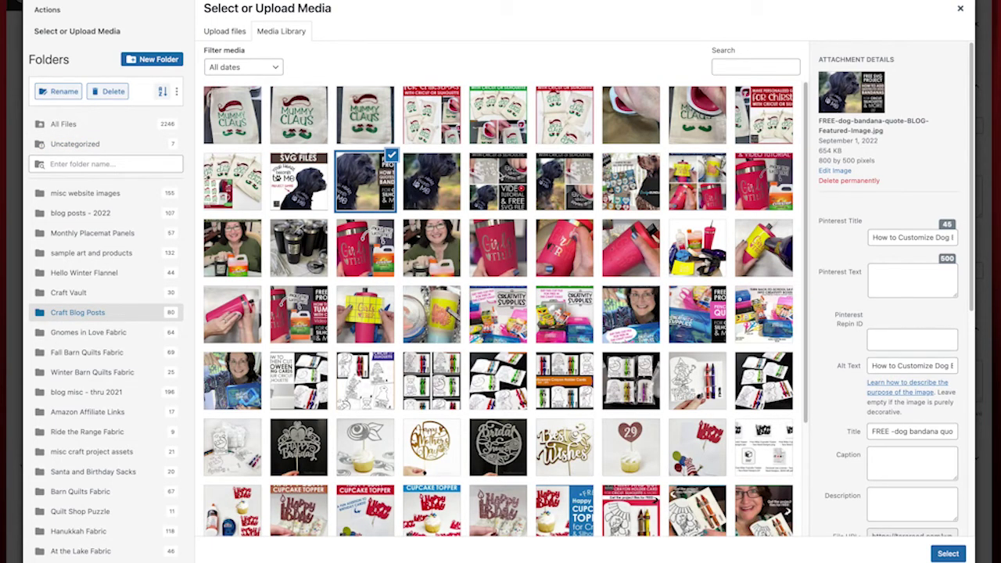
{"action": "left_click", "coordinate": [500, 179]}
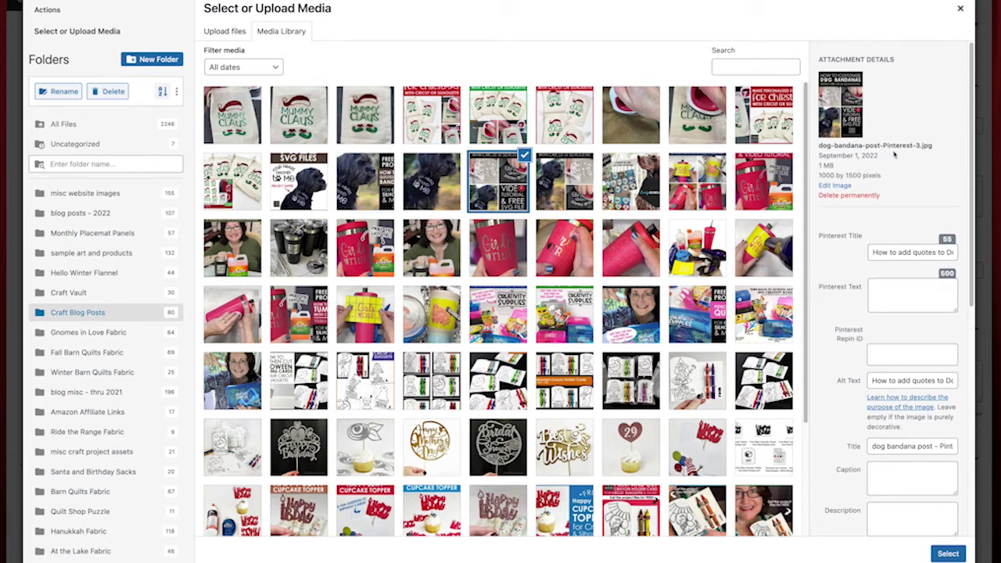
{"action": "left_click", "coordinate": [947, 552]}
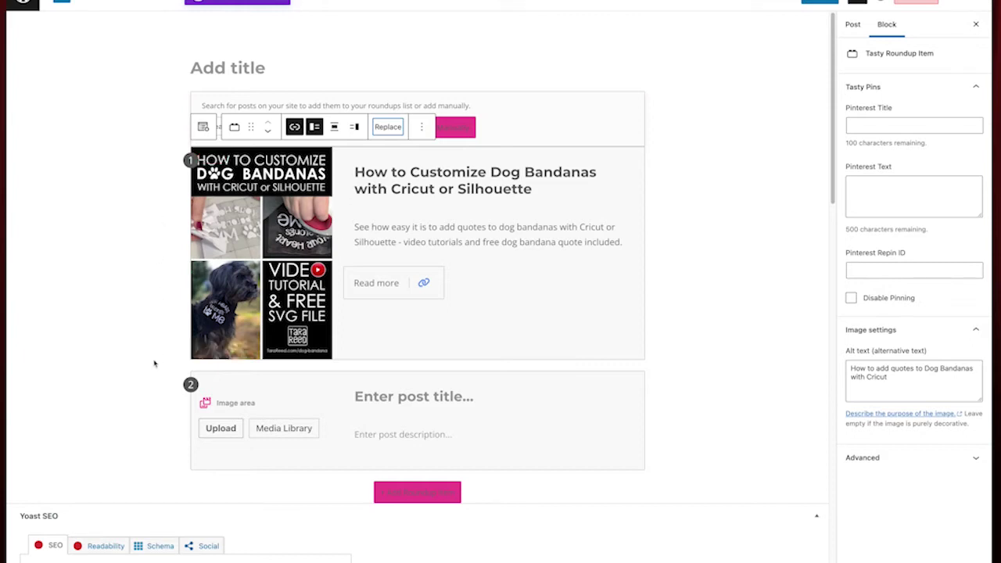
Try the replaced picture on the right side of the dog bandana item and move it back to the left
{"action": "left_click", "coordinate": [361, 133]}
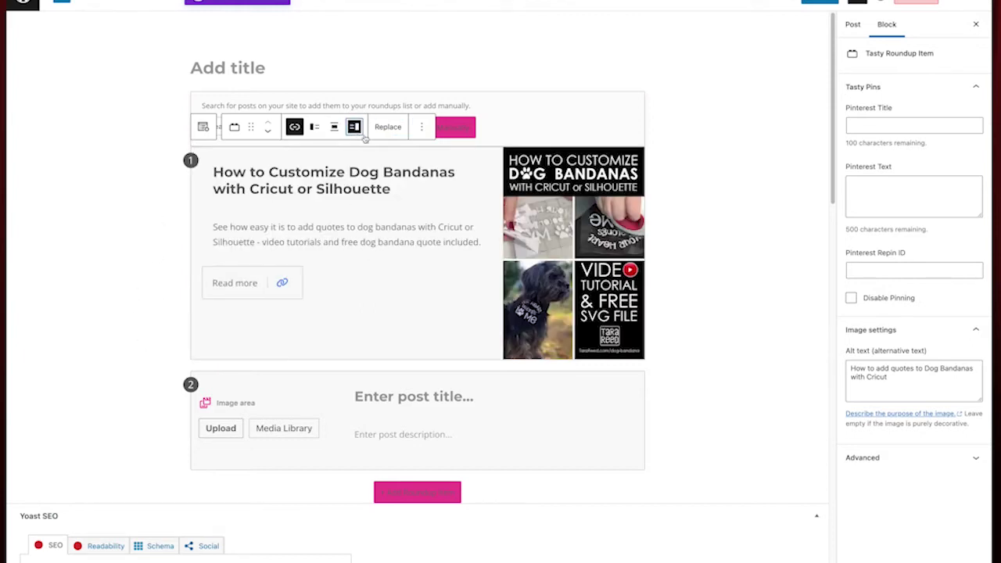
{"action": "left_click", "coordinate": [314, 127]}
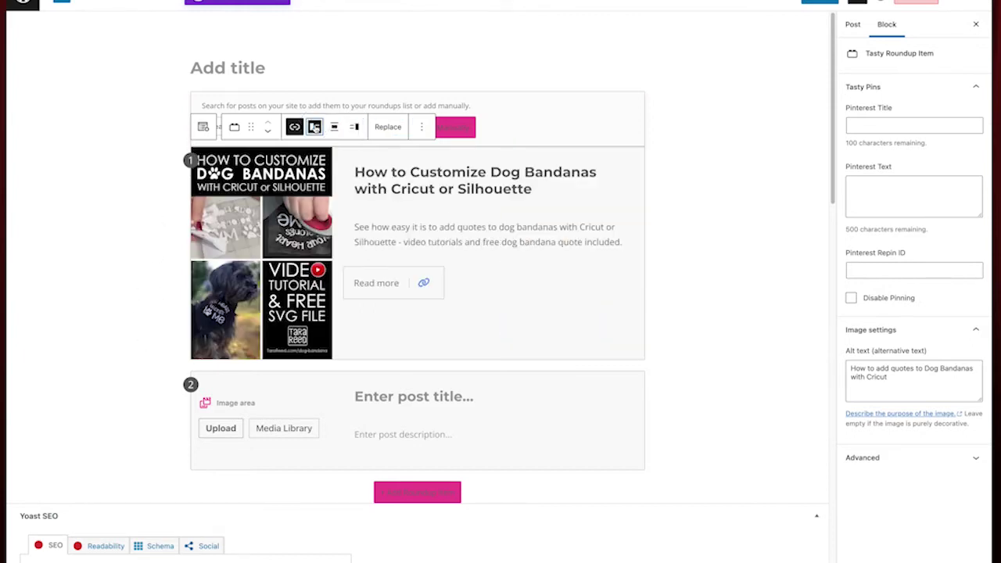
{"action": "left_click", "coordinate": [540, 241]}
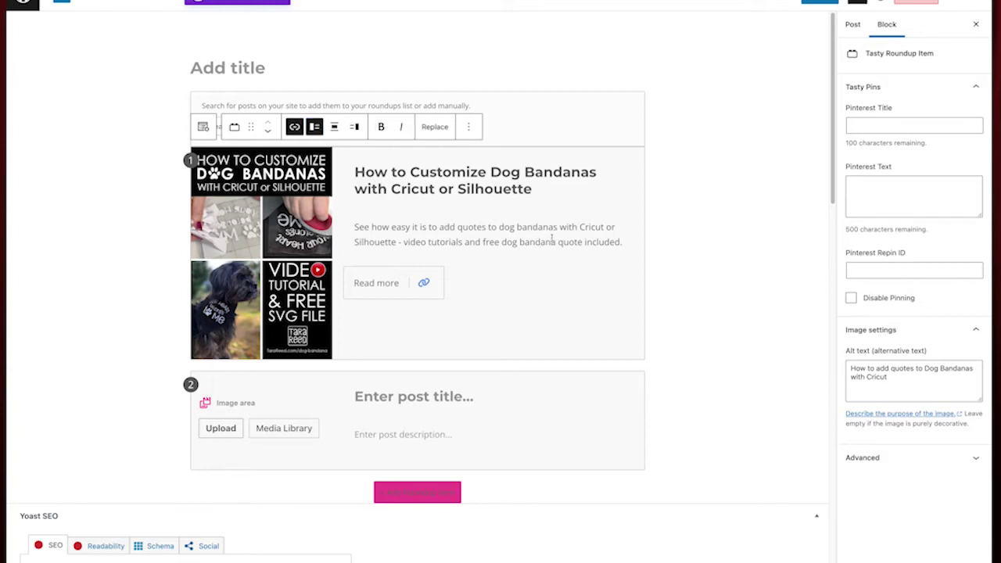
{"action": "left_click_drag", "start_coordinate": [540, 244], "coordinate": [457, 244]}
{"action": "left_click", "coordinate": [492, 266]}
Change the dog bandana item's "Read more" button text to "Learn more about it"
{"action": "left_click", "coordinate": [381, 283]}
{"action": "left_click_drag", "start_coordinate": [400, 283], "coordinate": [352, 278]}
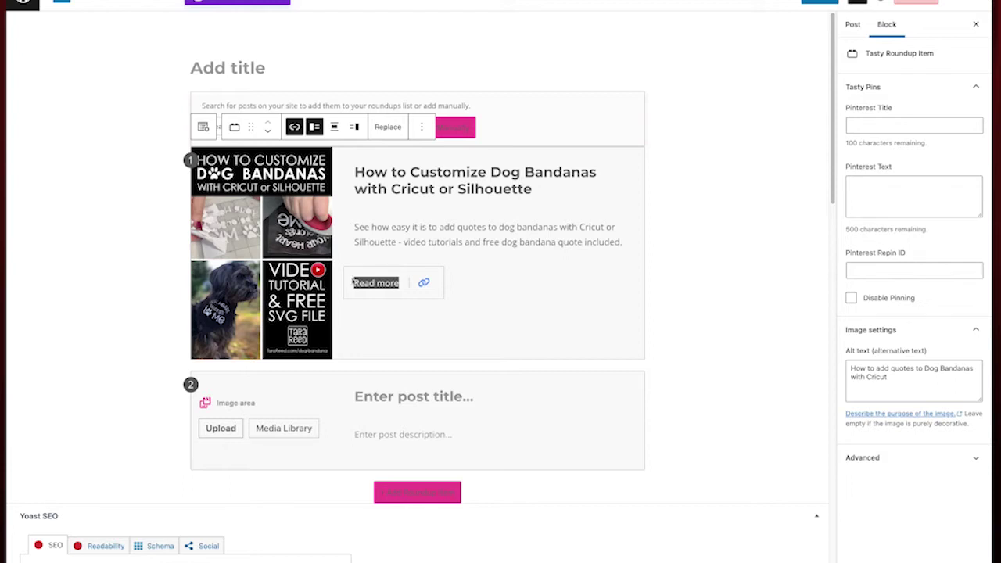
{"action": "type", "text": "Learn more about it"}
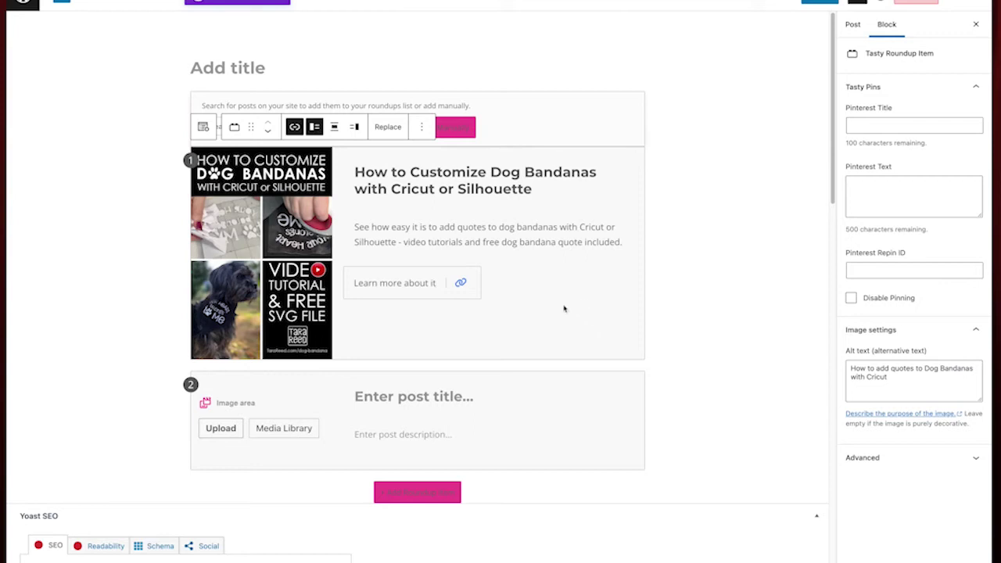
Search the site's posts for "dog" and add "Reversible Over the Collar Dog Bandana – Beginner Sewing Tutorial" to the roundup
{"action": "left_click", "coordinate": [284, 123]}
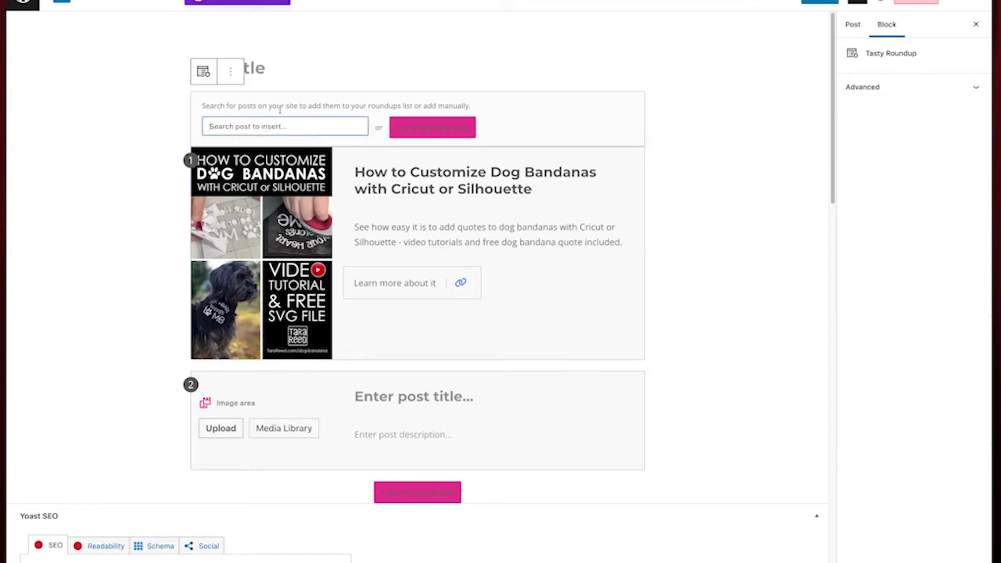
{"action": "type", "text": "dog"}
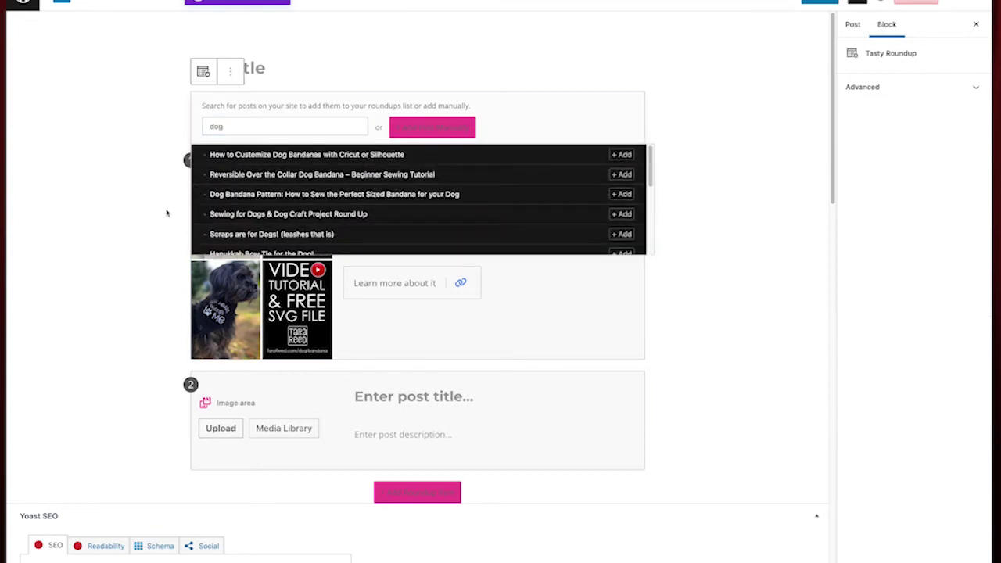
{"action": "left_click", "coordinate": [309, 177]}
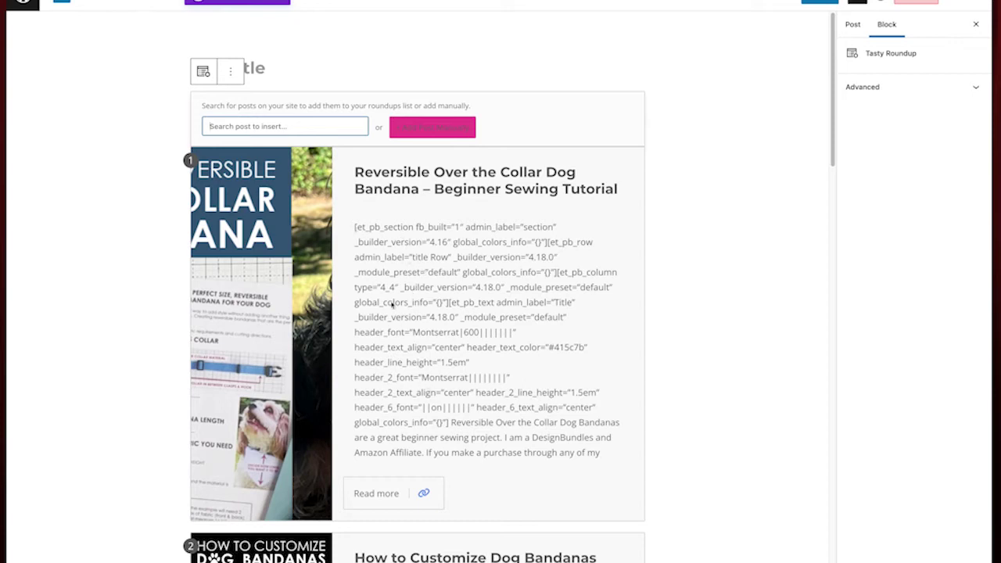
Replace the entire description of the reversible dog bandana item with "Learn how to ...."
{"action": "left_click", "coordinate": [599, 456]}
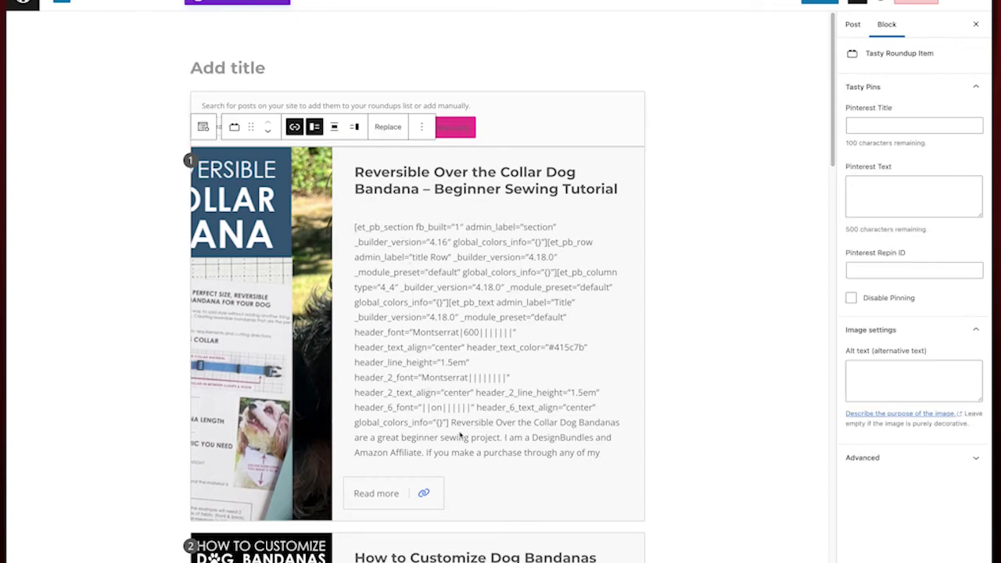
{"action": "left_click_drag", "start_coordinate": [602, 458], "coordinate": [356, 226]}
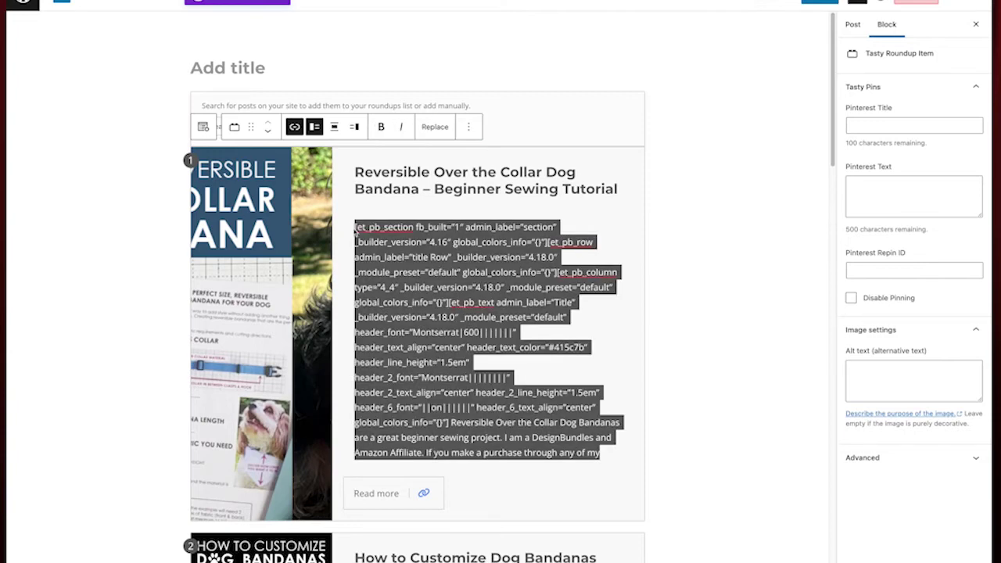
{"action": "type", "text": "Learn how to ...."}
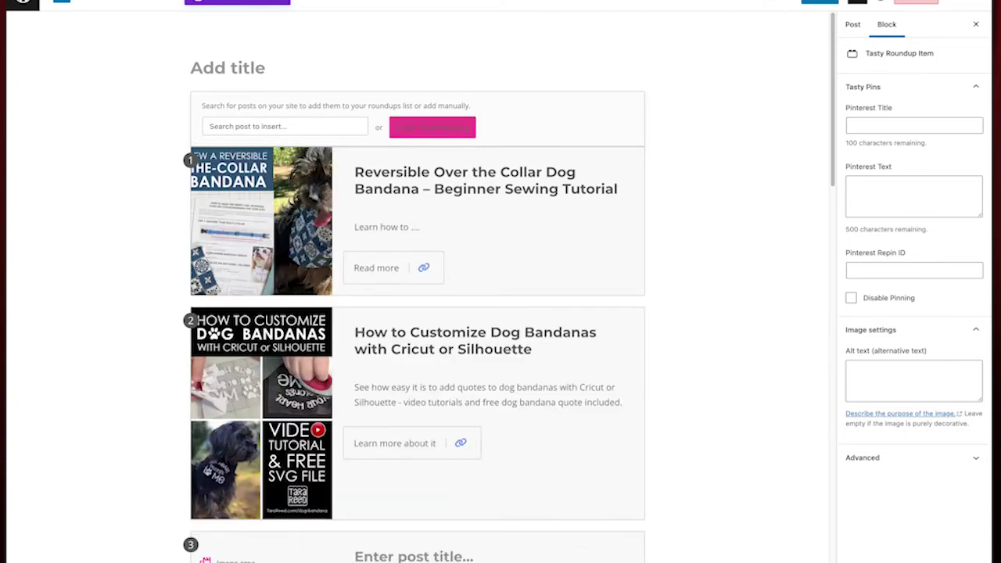
Undo the reversible dog bandana item's description edit and replace the entire restored description with "mmmmmmm"
{"action": "left_click_drag", "start_coordinate": [419, 227], "coordinate": [408, 227]}
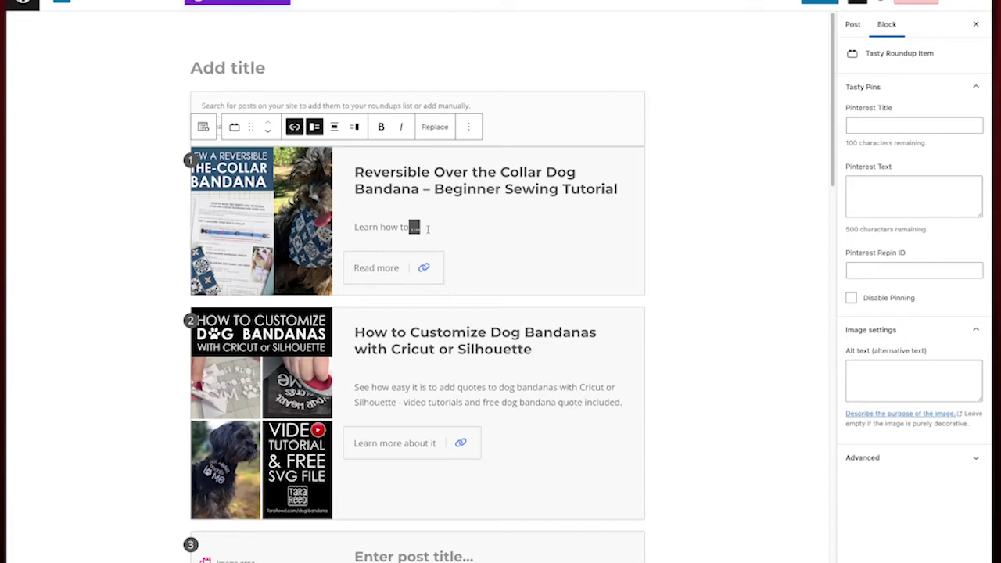
{"action": "left_click", "coordinate": [105, 4]}
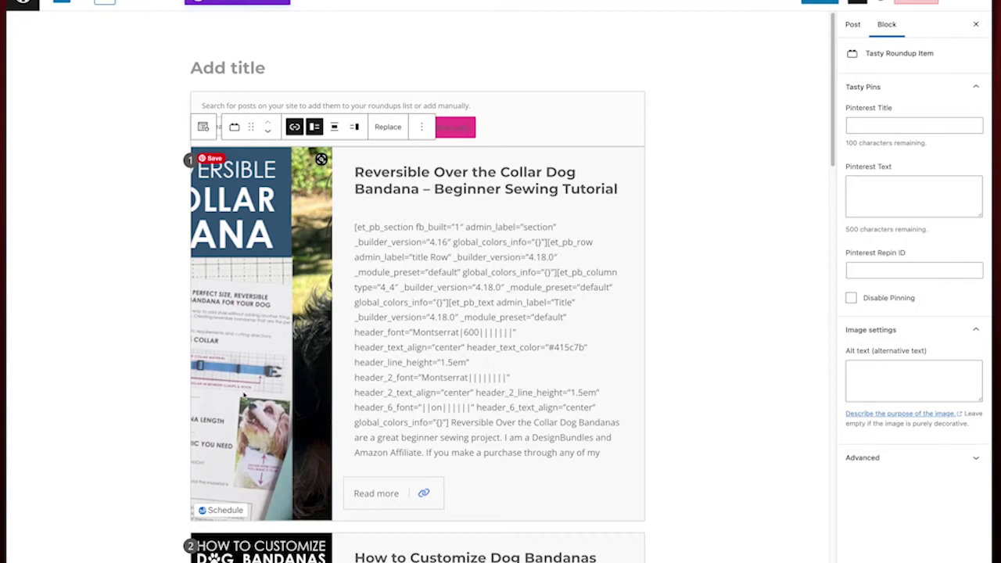
{"action": "left_click_drag", "start_coordinate": [600, 454], "coordinate": [319, 230]}
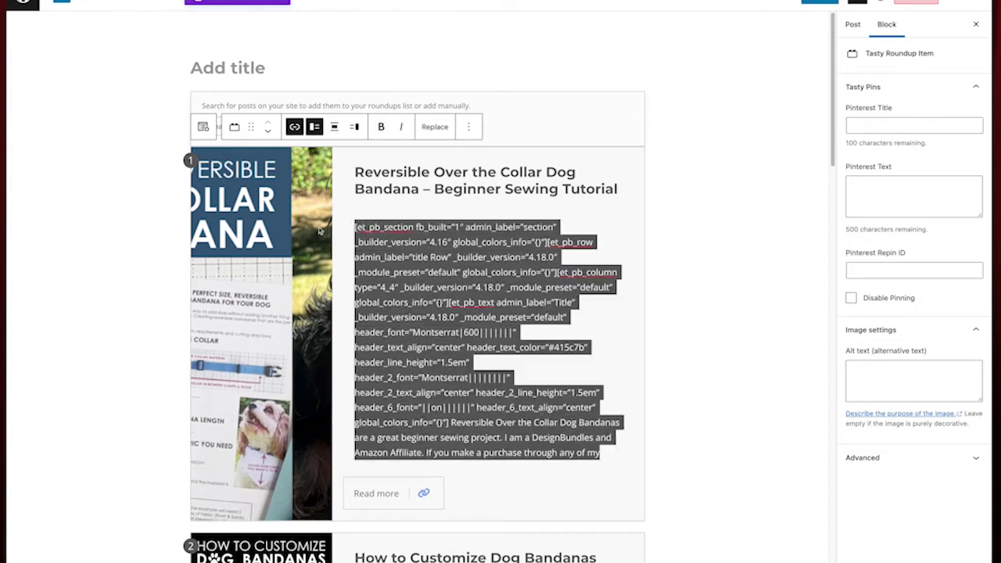
{"action": "type", "text": "mmmmmmm"}
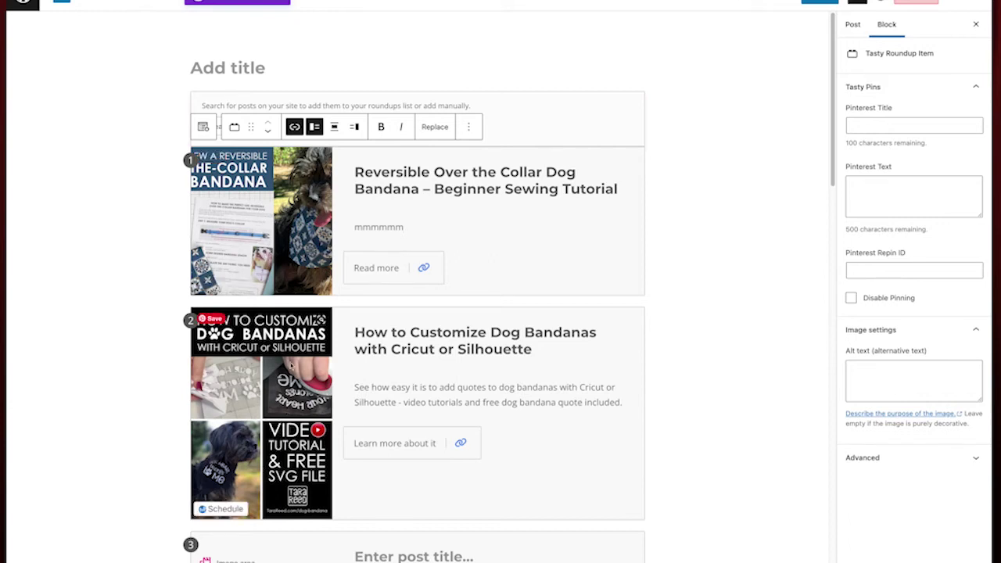
Manually add a blank roundup item and title it "Homemade Dog Biscuit Oatmeal Treats to Bake at Home", copied from the source article
{"action": "left_click", "coordinate": [453, 159]}
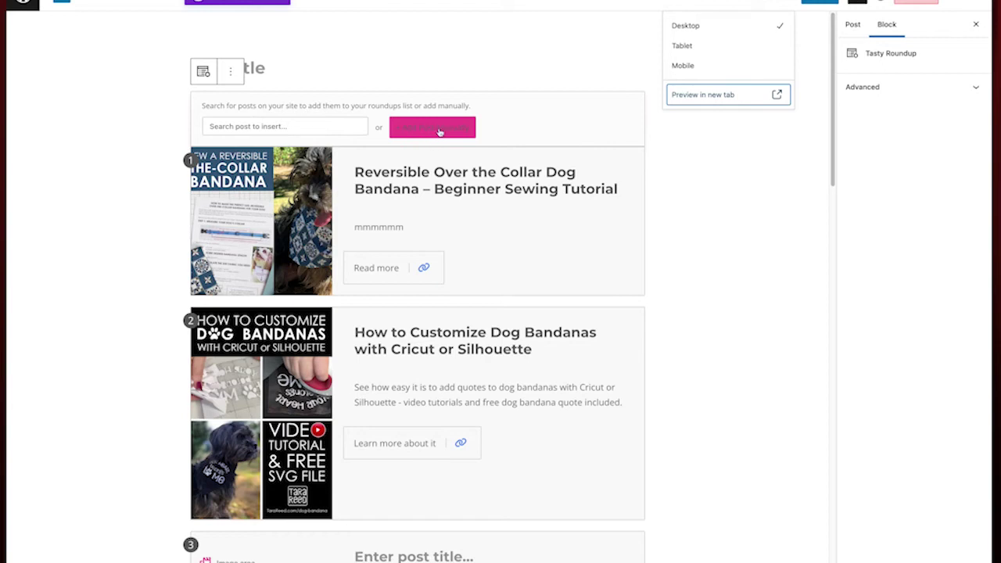
{"action": "left_click", "coordinate": [436, 131]}
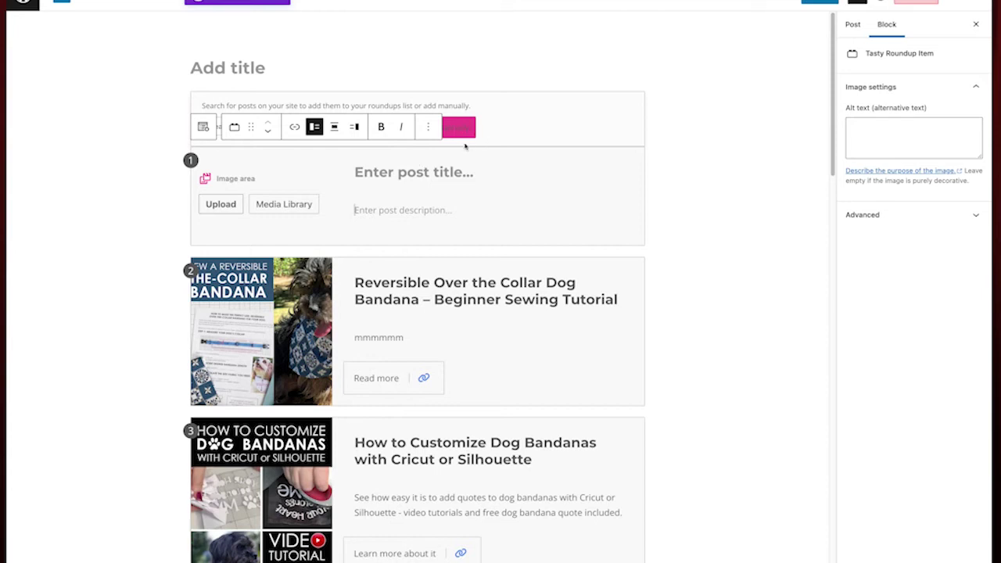
{"action": "left_click", "coordinate": [386, 172]}
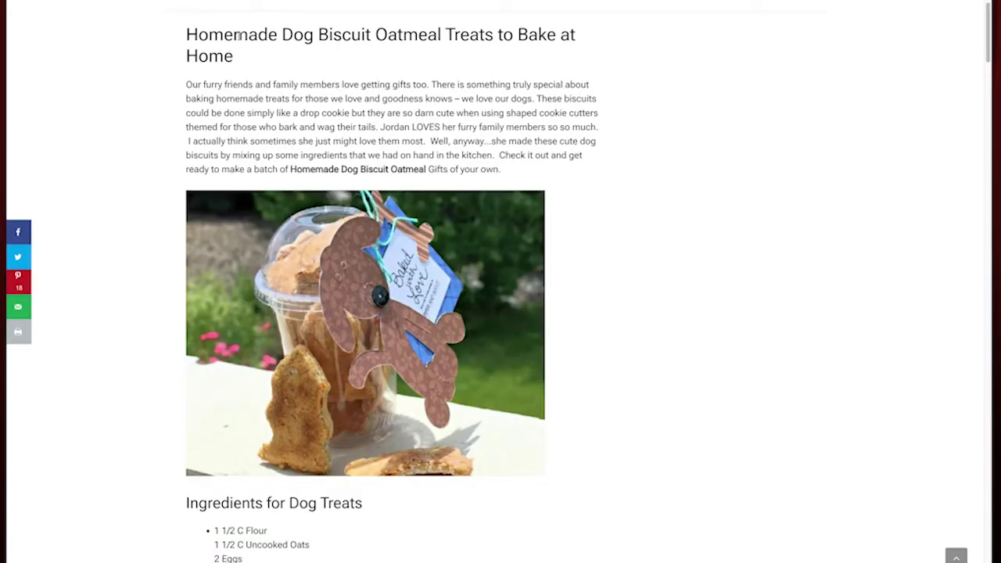
{"action": "left_click_drag", "start_coordinate": [234, 56], "coordinate": [185, 35]}
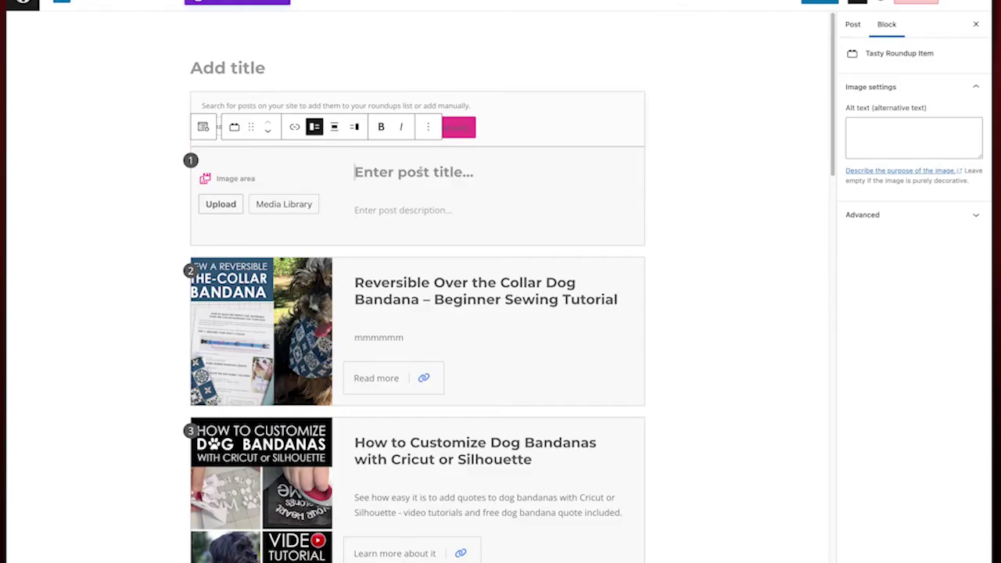
{"action": "type", "text": "Homemade Dog Biscuit Oatmeal Treats to Bake at Home"}
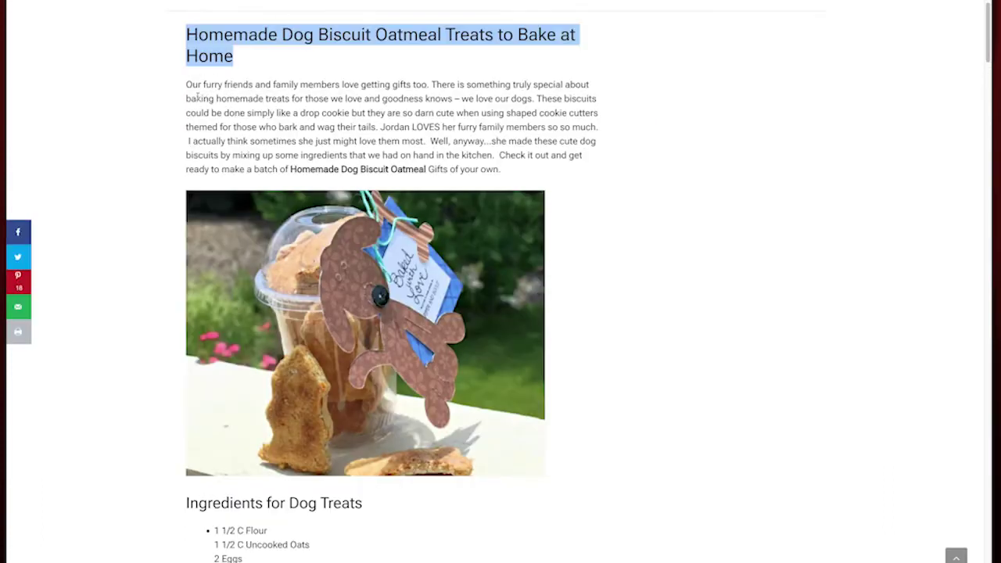
Copy the article's opening text through "wag their tails." into the dog biscuit item's description and use the article's treat photo as its image
{"action": "left_click_drag", "start_coordinate": [185, 84], "coordinate": [384, 133]}
{"action": "key", "text": "ctrl+c"}
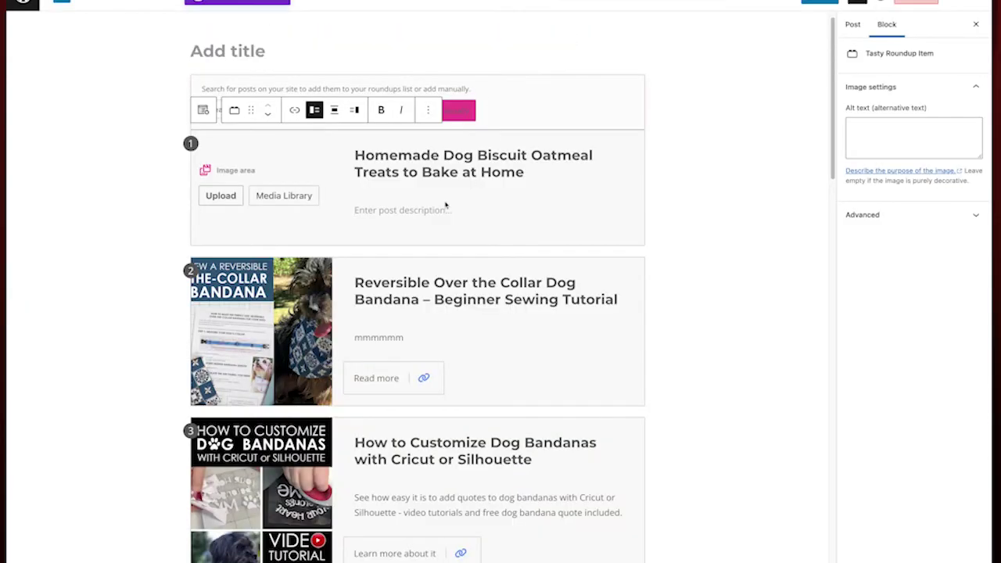
{"action": "left_click", "coordinate": [406, 210]}
{"action": "key", "text": "ctrl+v"}
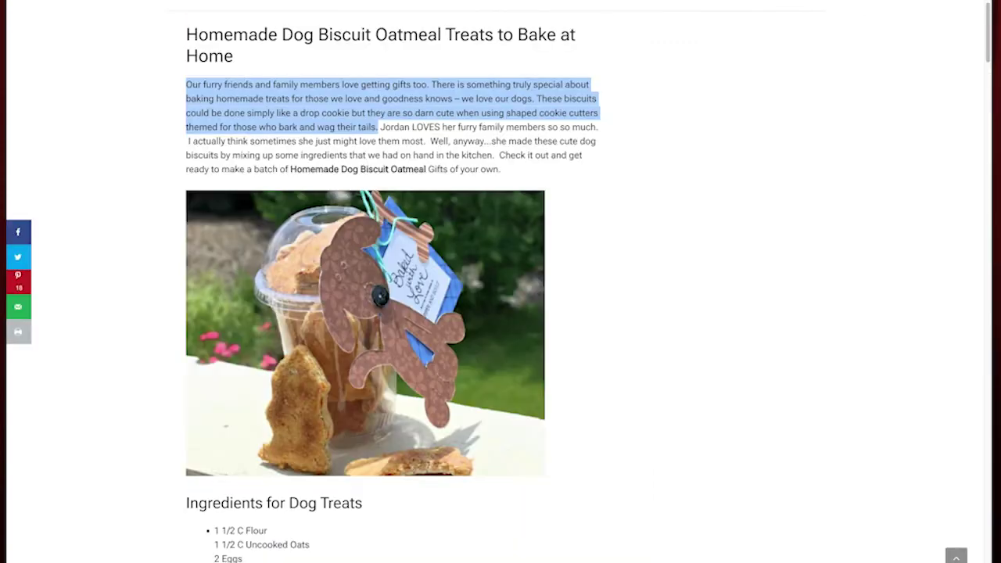
{"action": "mouse_move", "coordinate": [369, 246]}
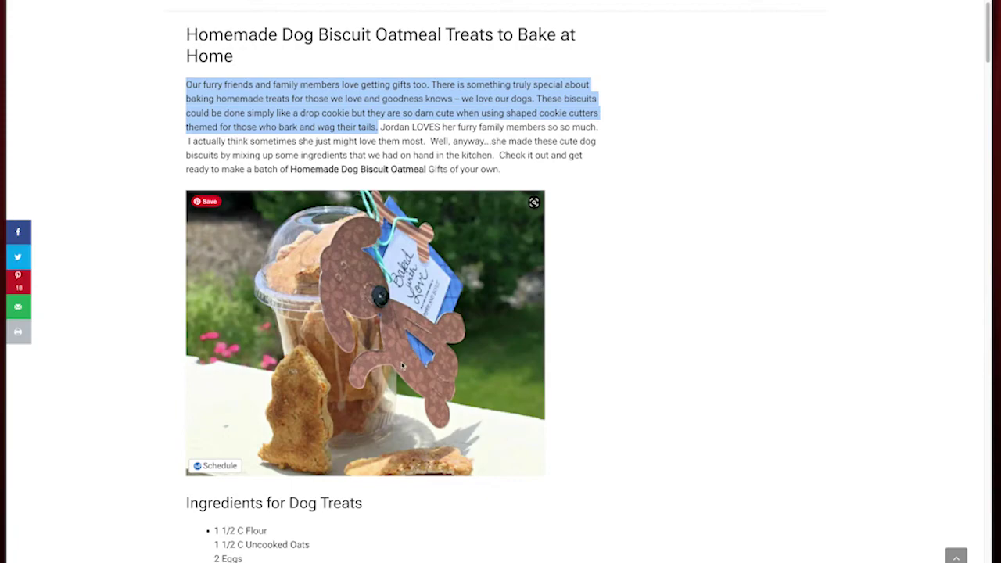
{"action": "right_click", "coordinate": [404, 337]}
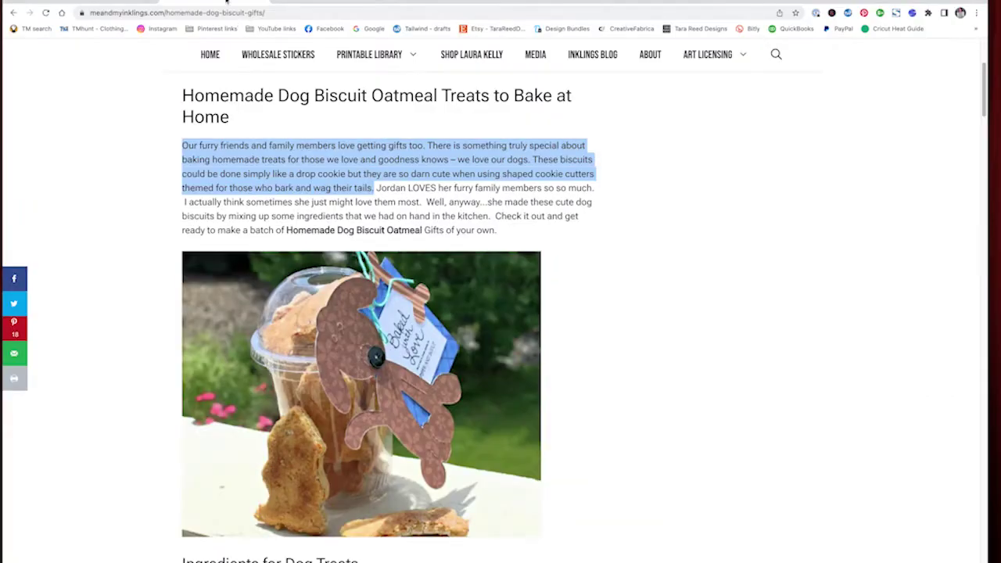
Link the dog biscuit item to the article at meandmyinklings.com/homemade-dog-biscuit-gifts/ and set the link to open in a new tab
{"action": "left_click", "coordinate": [264, 13]}
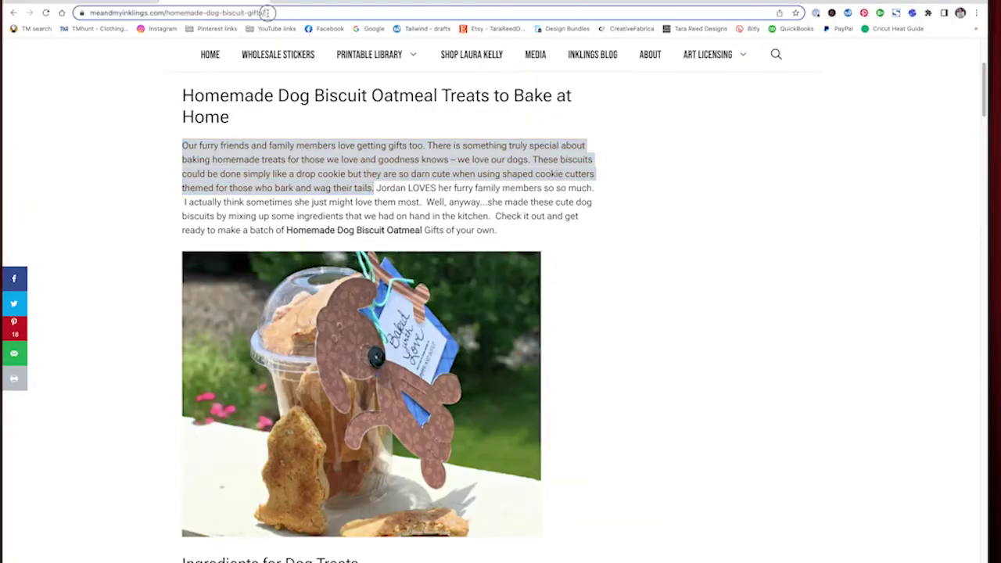
{"action": "left_click", "coordinate": [297, 3]}
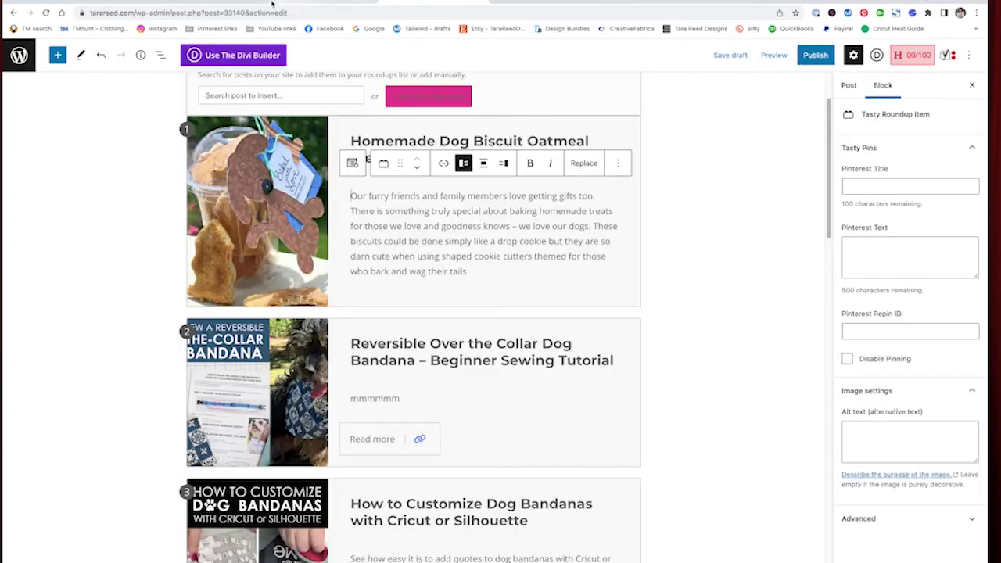
{"action": "left_click", "coordinate": [444, 164]}
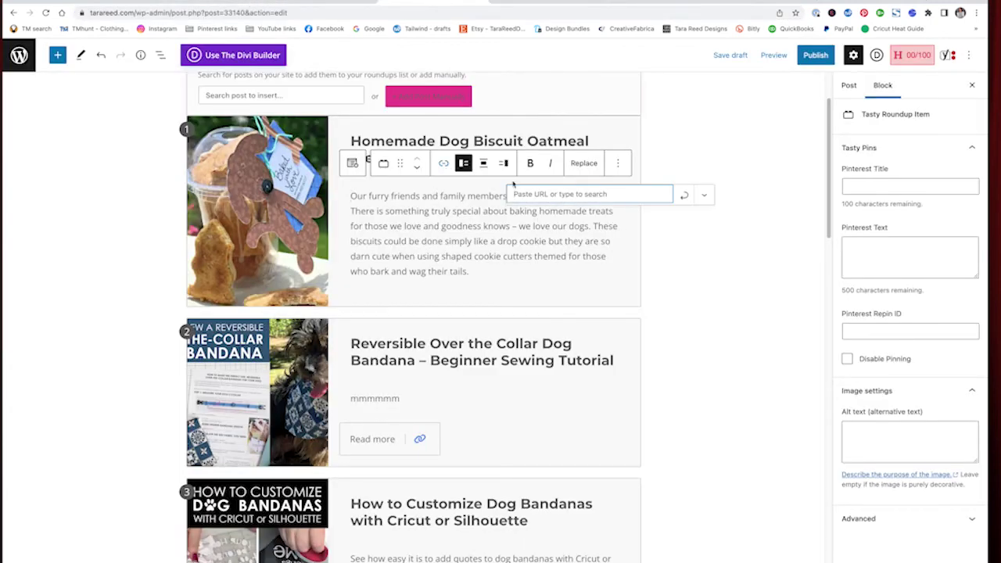
{"action": "key", "text": "super+v"}
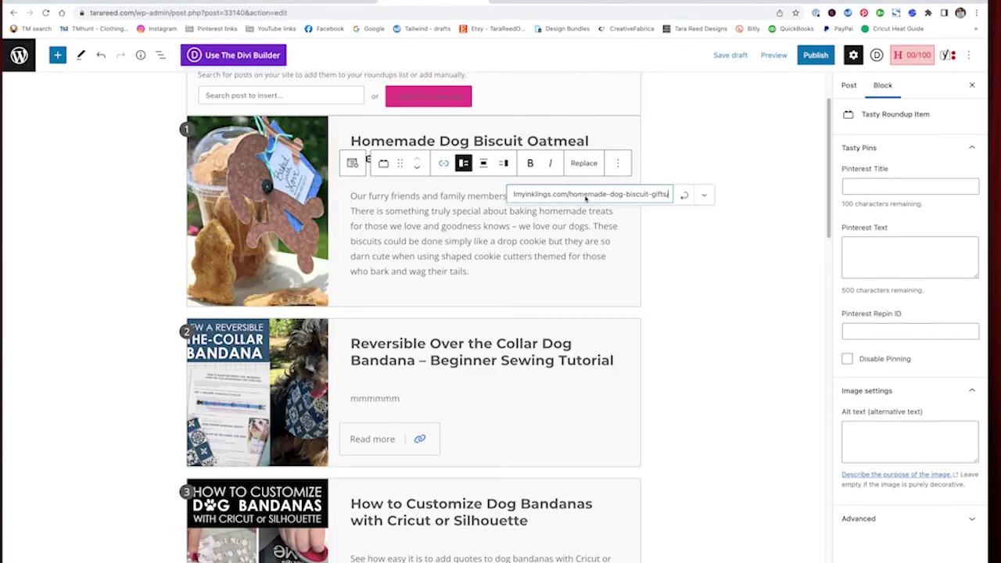
{"action": "left_click", "coordinate": [705, 197]}
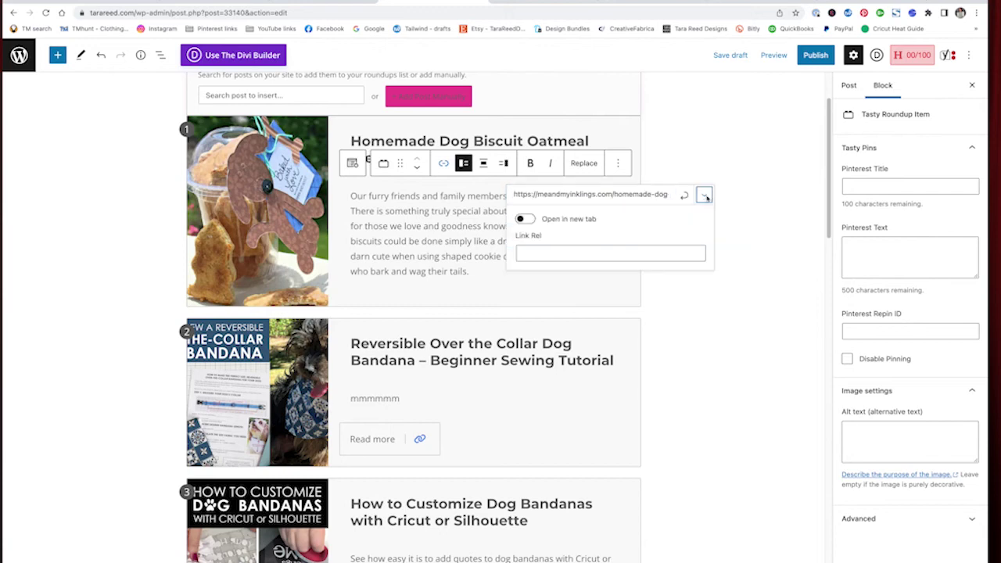
{"action": "left_click", "coordinate": [525, 220]}
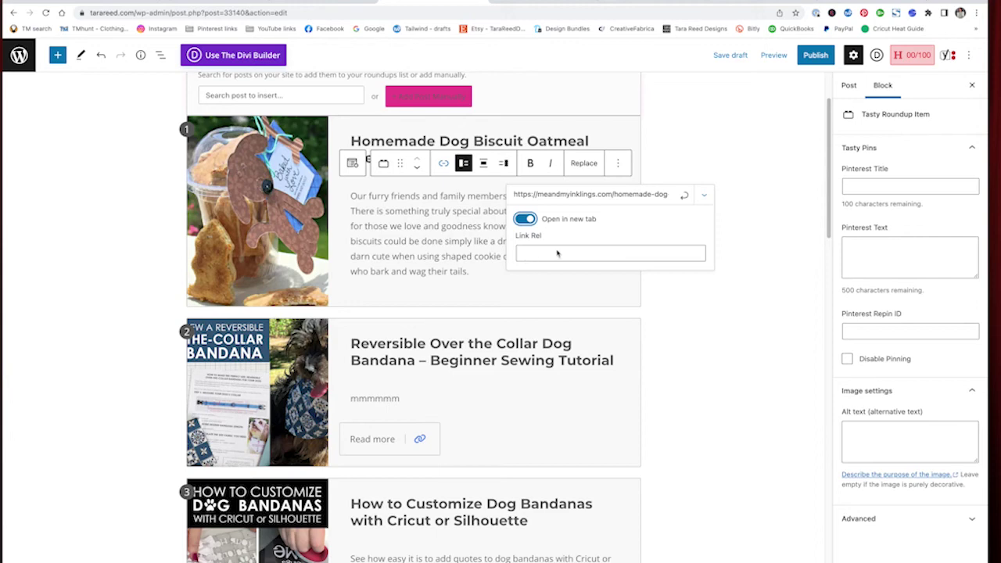
{"action": "left_click", "coordinate": [684, 197]}
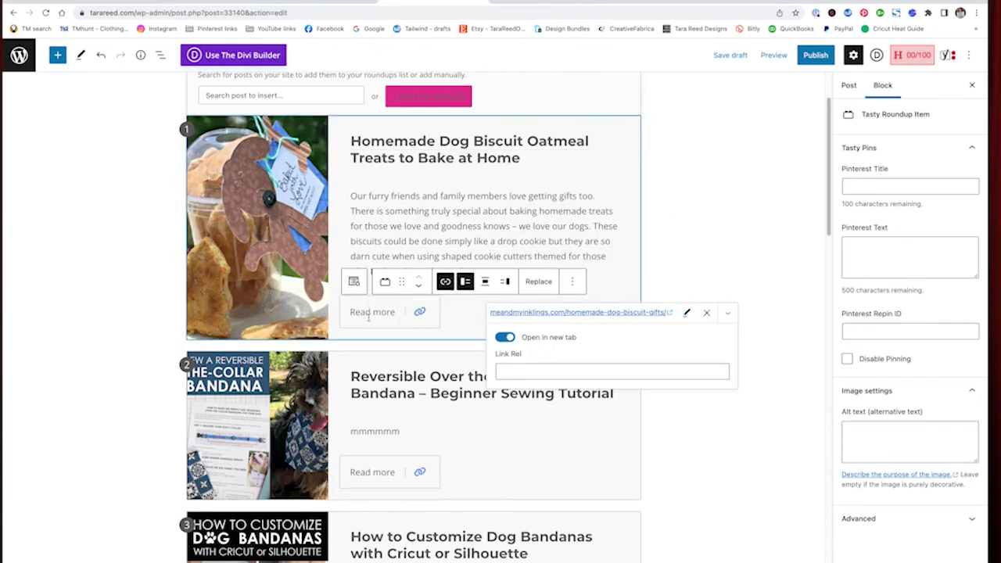
Change the dog biscuit item's "Read more" button text to "Learn to make them on Me and My Inklings"
{"action": "left_click_drag", "start_coordinate": [351, 311], "coordinate": [404, 311]}
{"action": "type", "text": "Learn to make them on Me and My Inklings"}
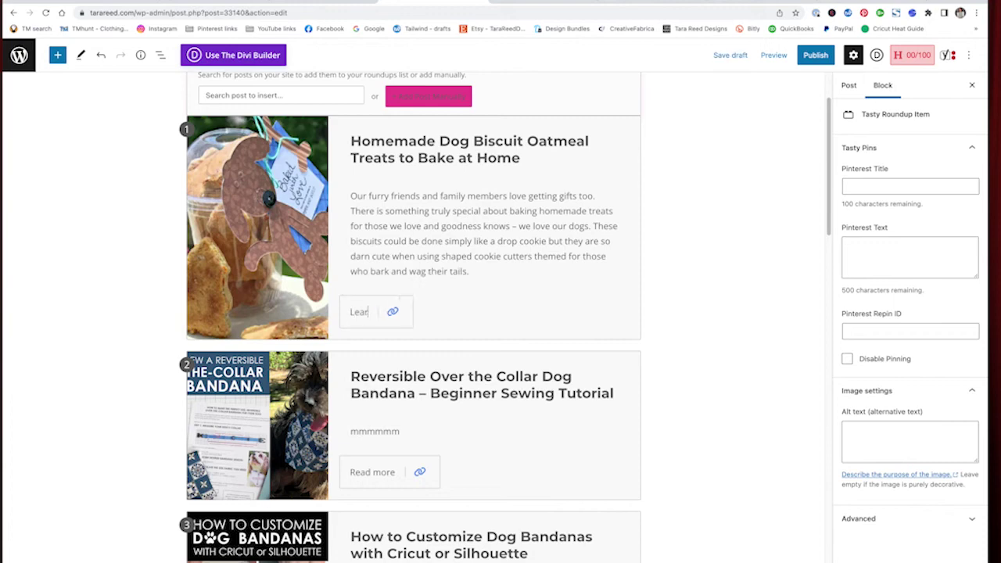
{"action": "left_click", "coordinate": [109, 461]}
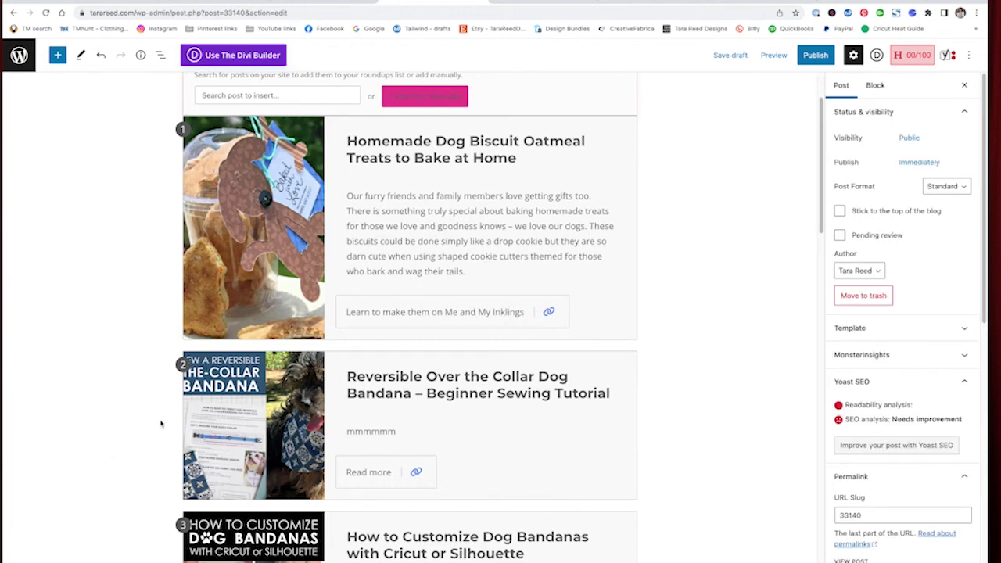
Move the reversible dog bandana item up one place, and reorder it to third position, below the Cricut or Silhouette bandana item
{"action": "left_click", "coordinate": [598, 433]}
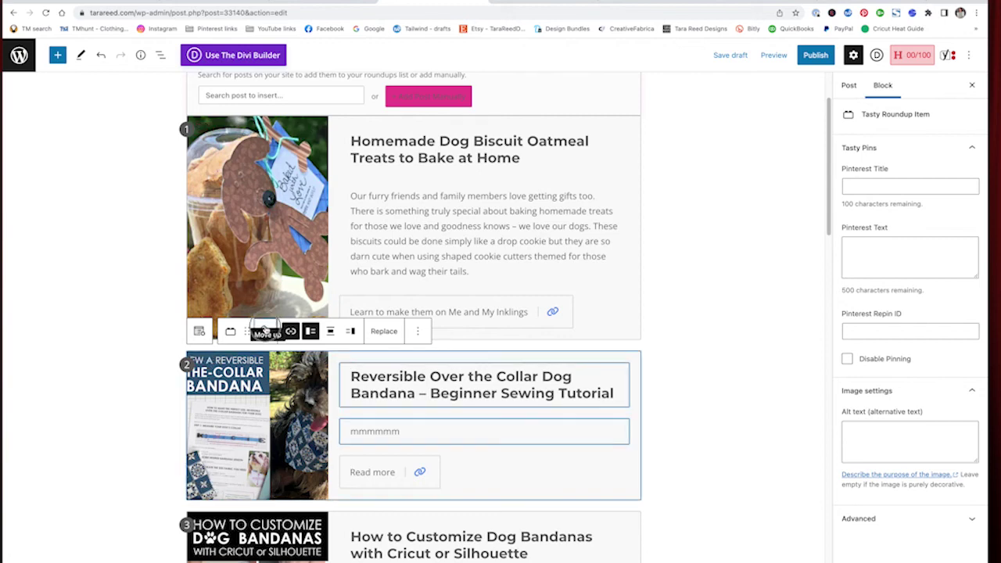
{"action": "left_click", "coordinate": [265, 328]}
{"action": "left_click_drag", "start_coordinate": [247, 188], "coordinate": [248, 217]}
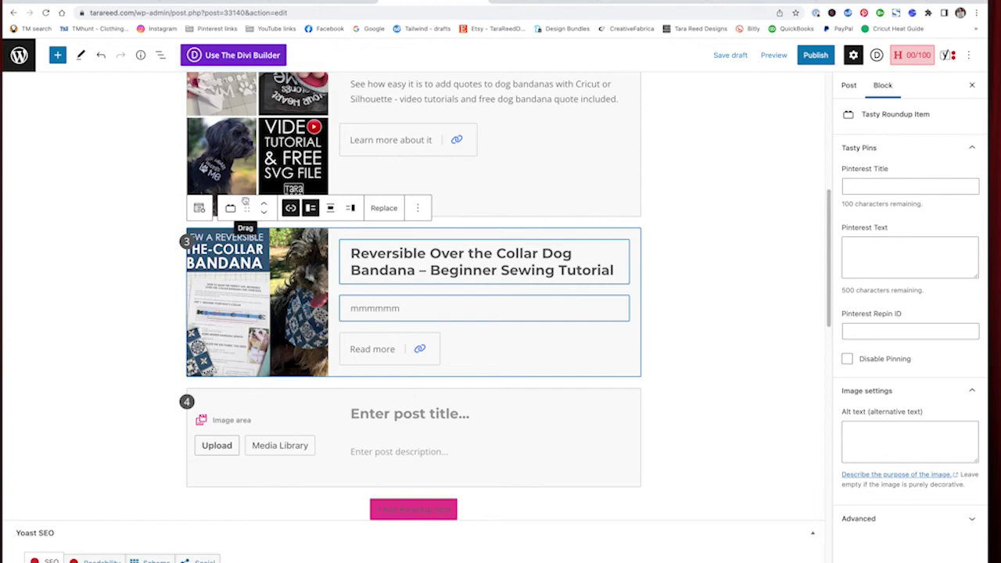
{"action": "left_click_drag", "start_coordinate": [829, 319], "coordinate": [786, 331]}
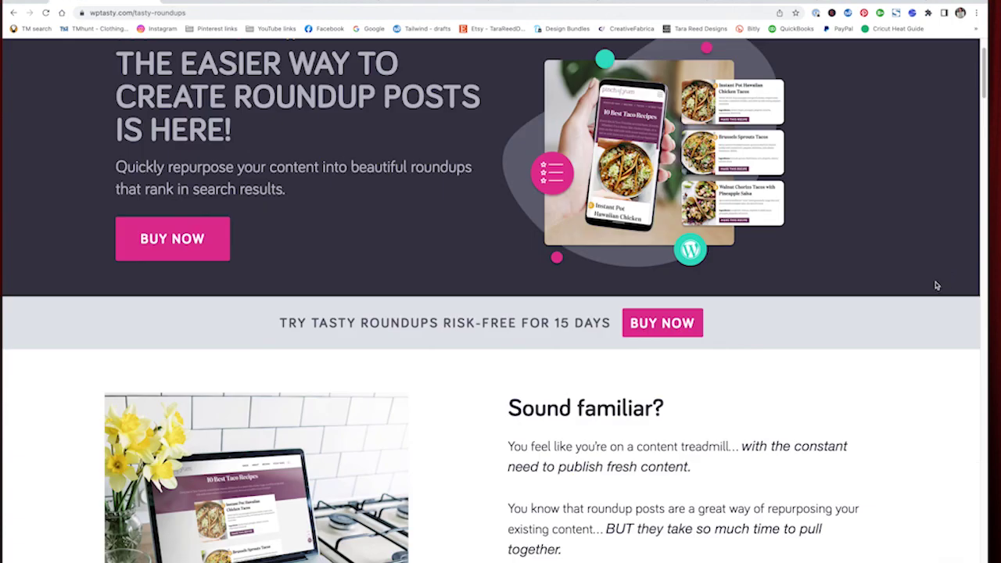